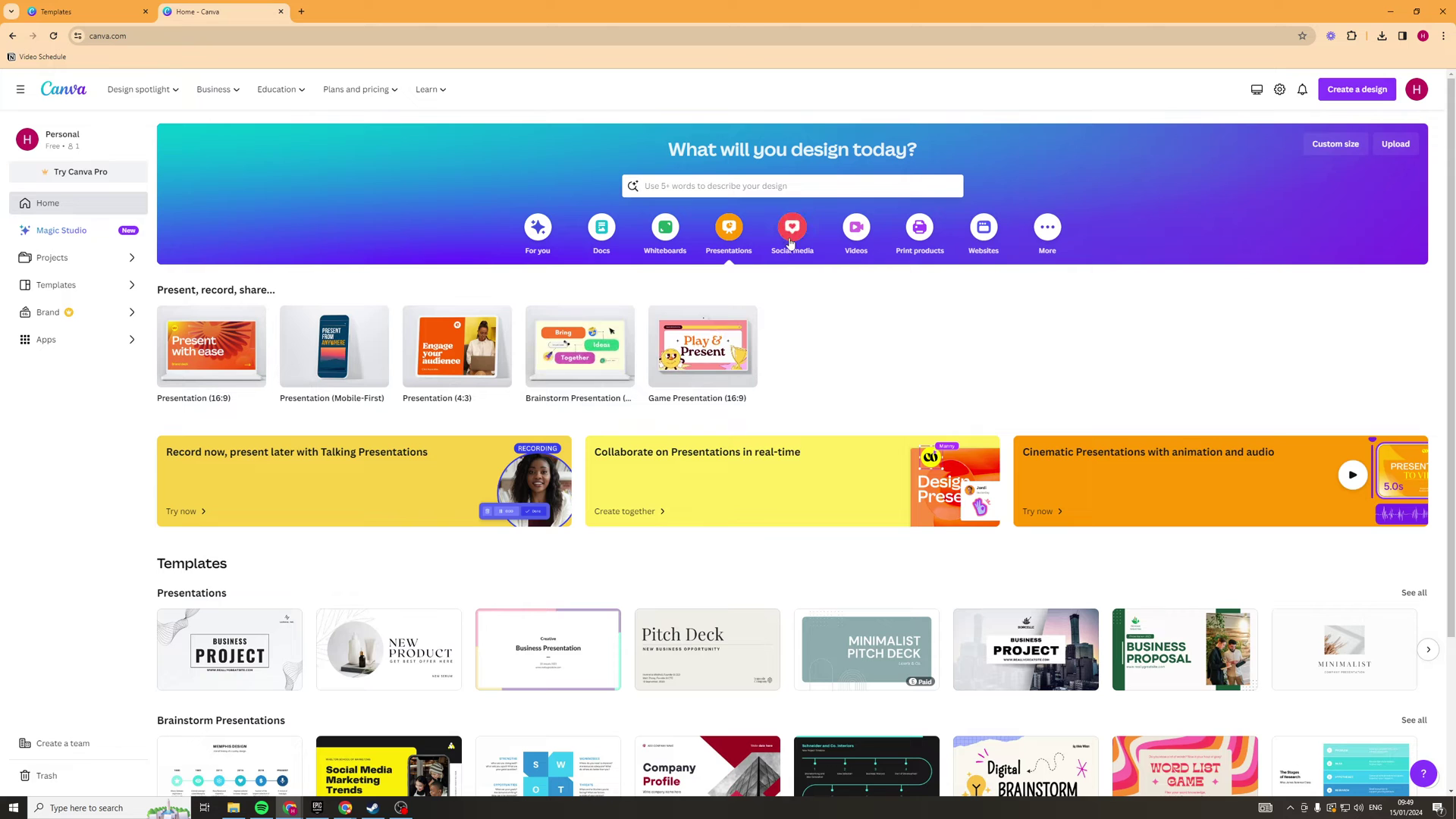
Open the dark blue and green VIVARILY template from Canva's Websites templates
click(982, 239)
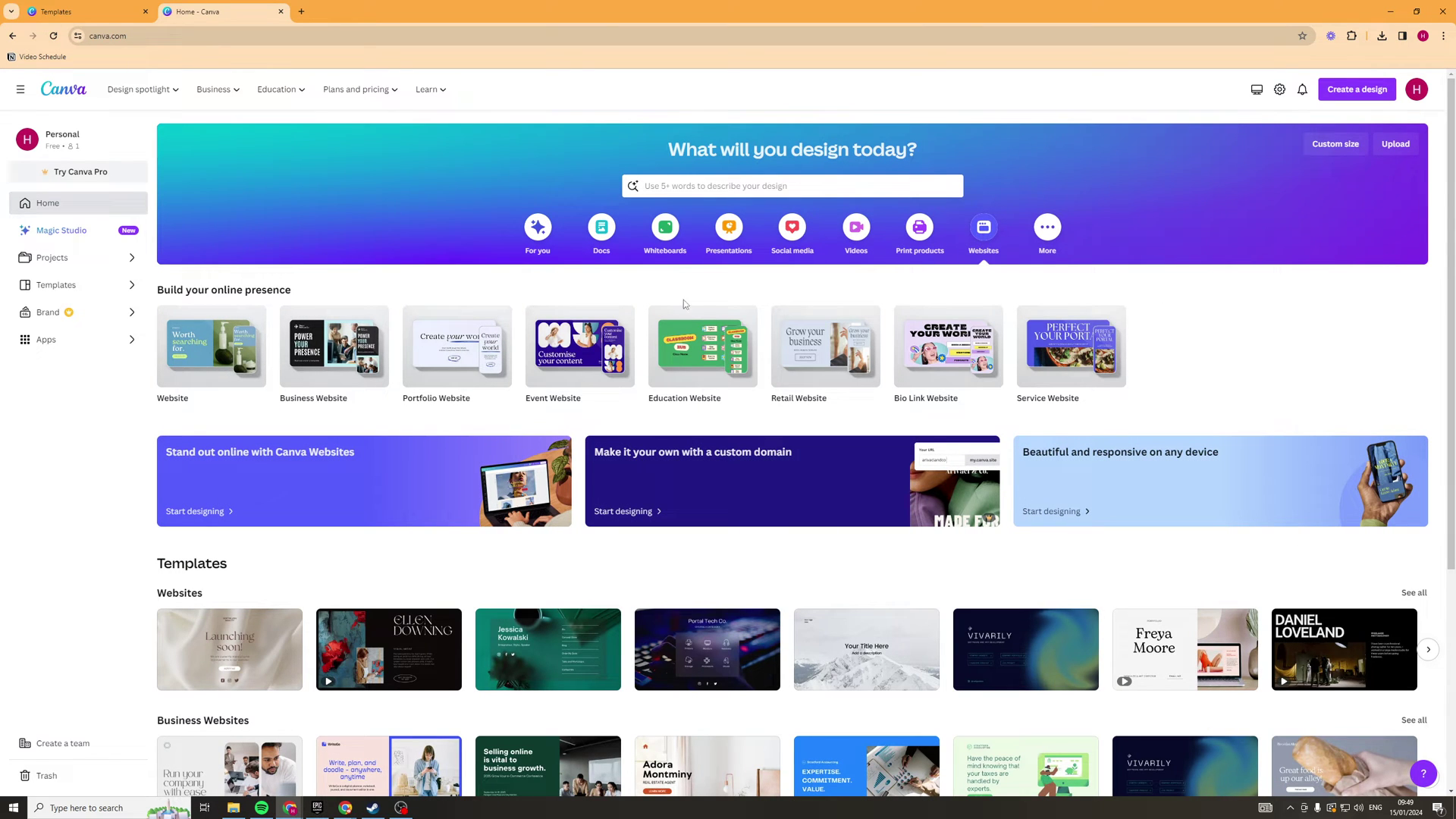
scroll(1195, 377, down, 2)
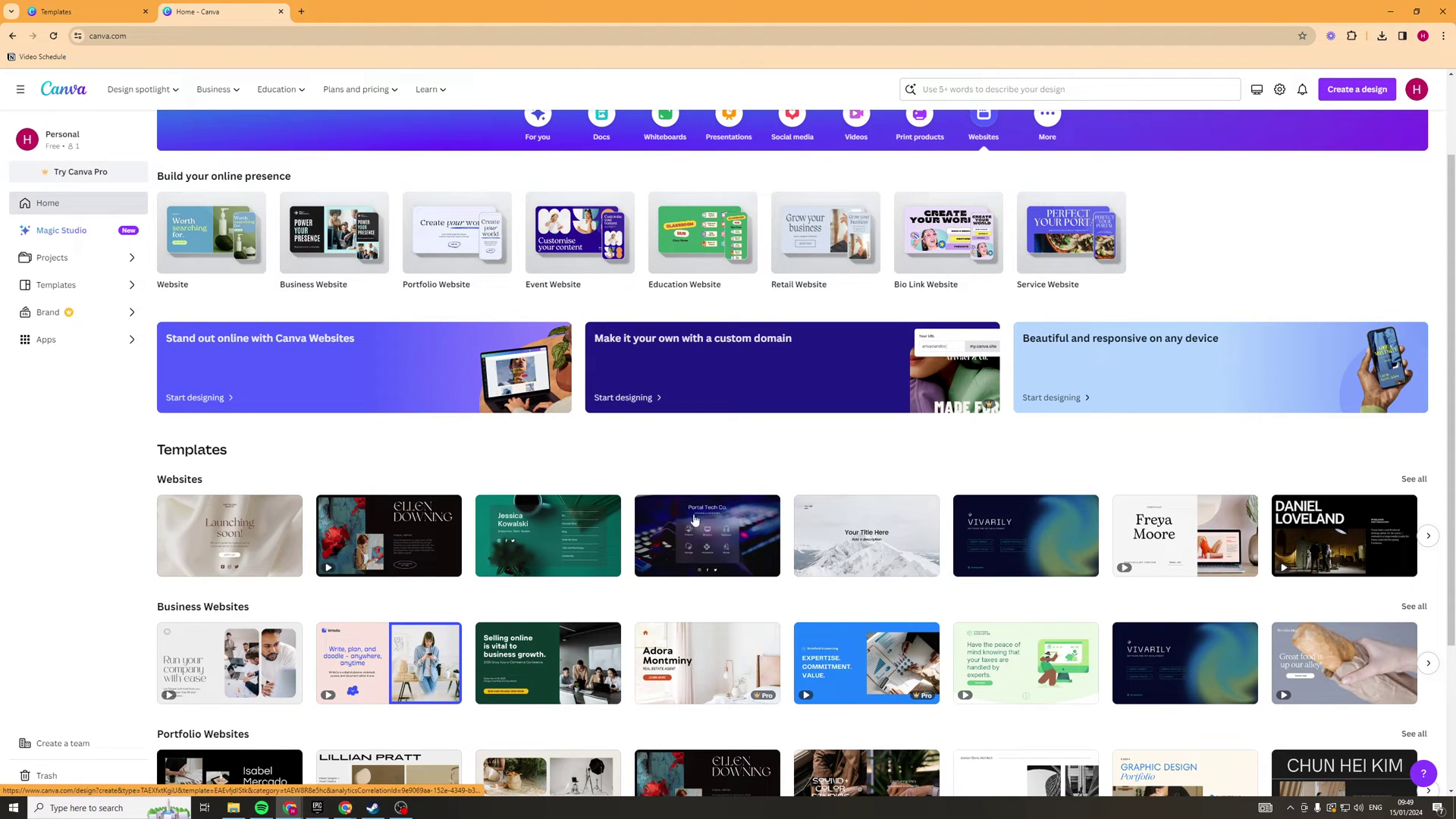
scroll(1030, 511, down, 2)
scroll(1030, 512, down, 1)
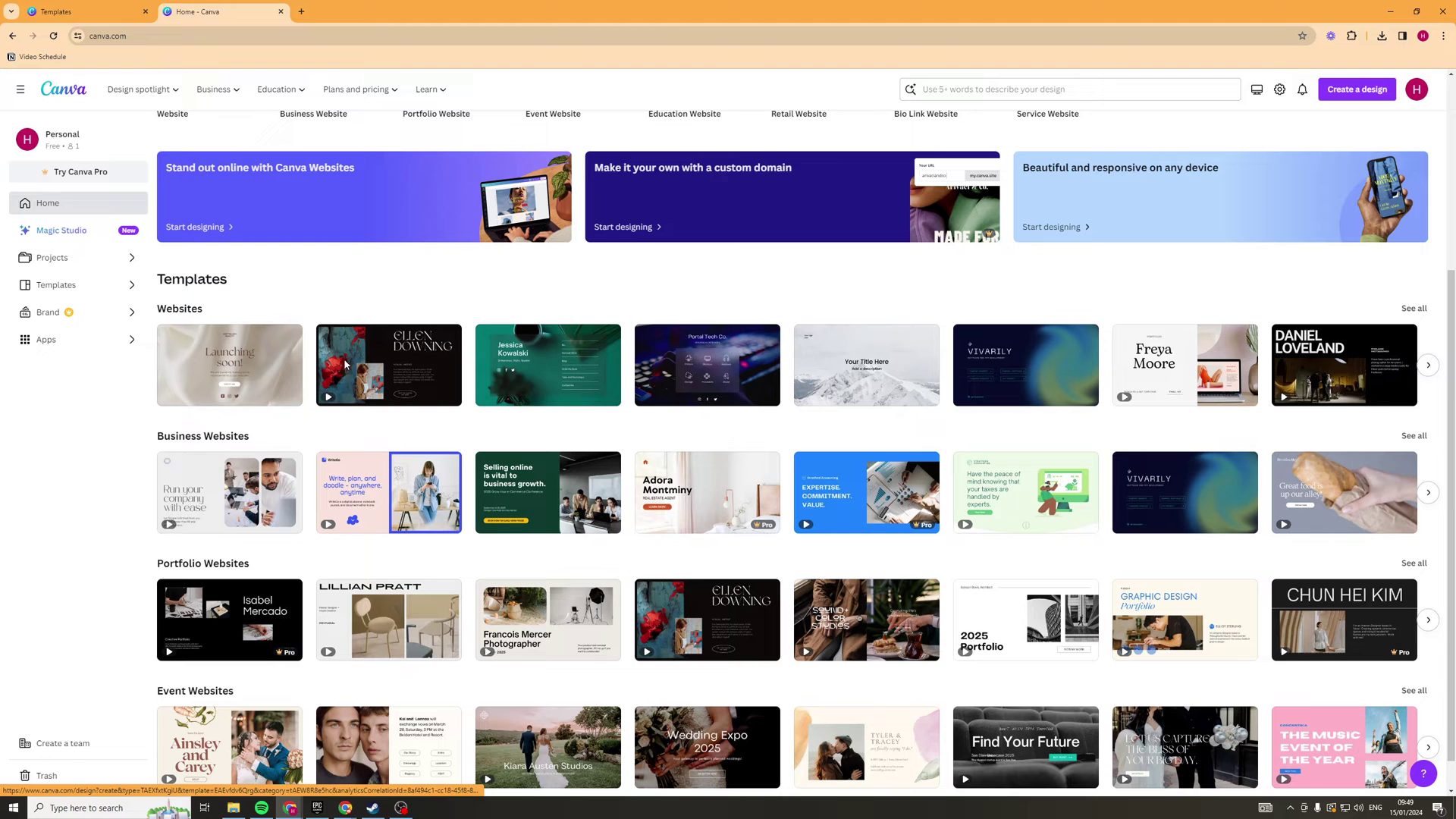
click(1012, 346)
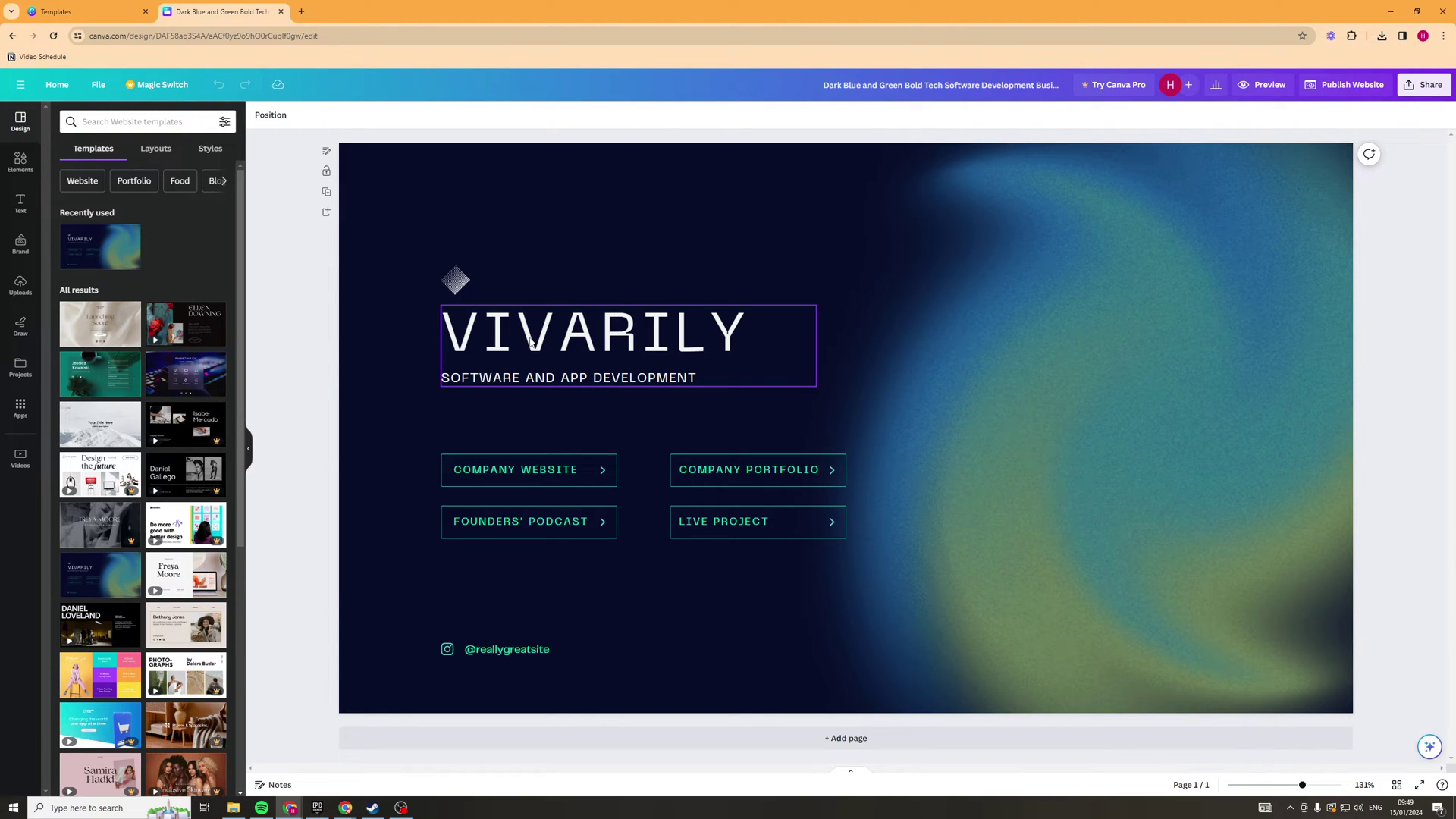
Replace the VIVARILY title with 'EASY EARL'
click(531, 342)
double_click(531, 340)
text(EASY EARL)
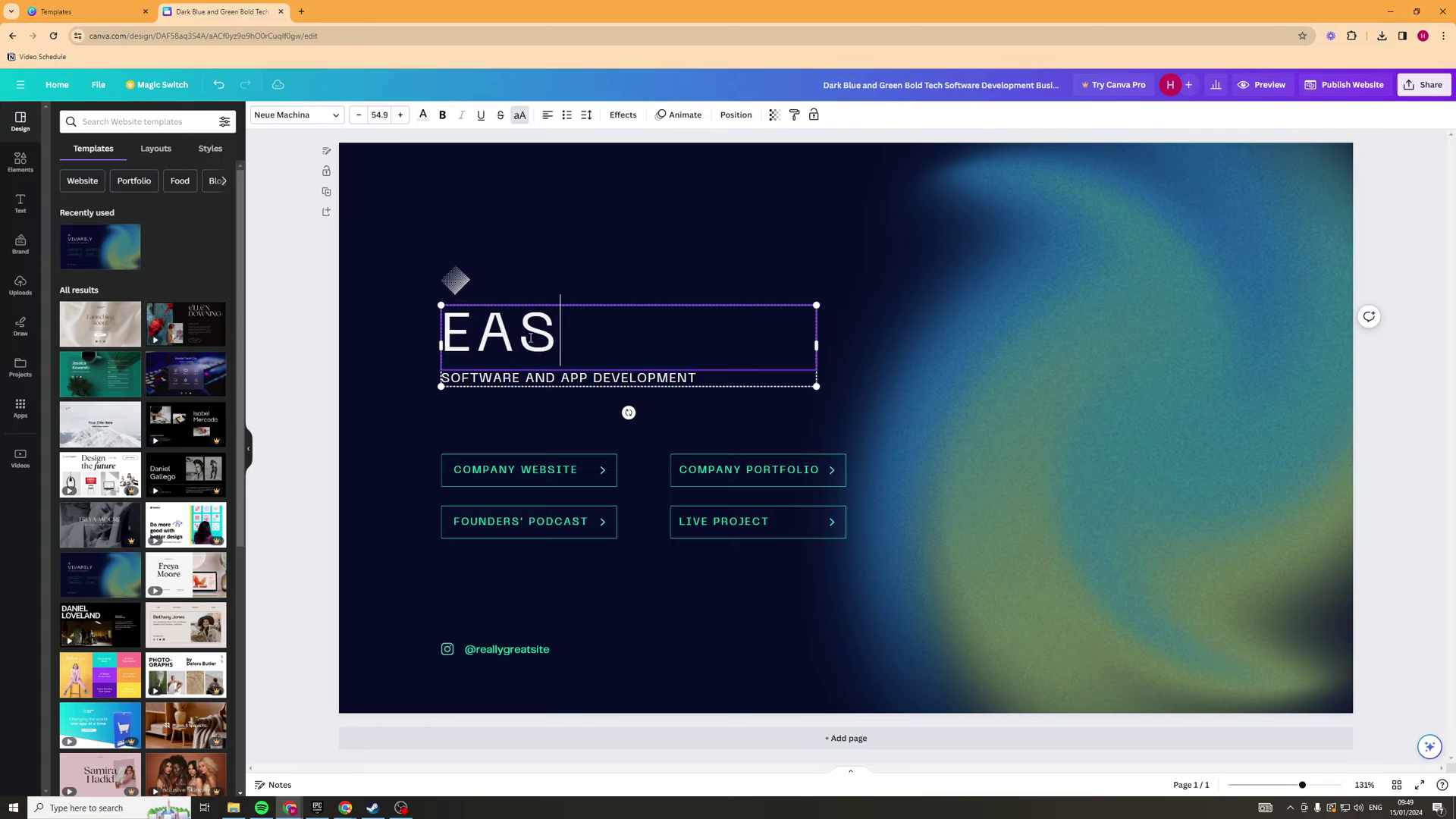
click(955, 329)
click(779, 477)
click(961, 451)
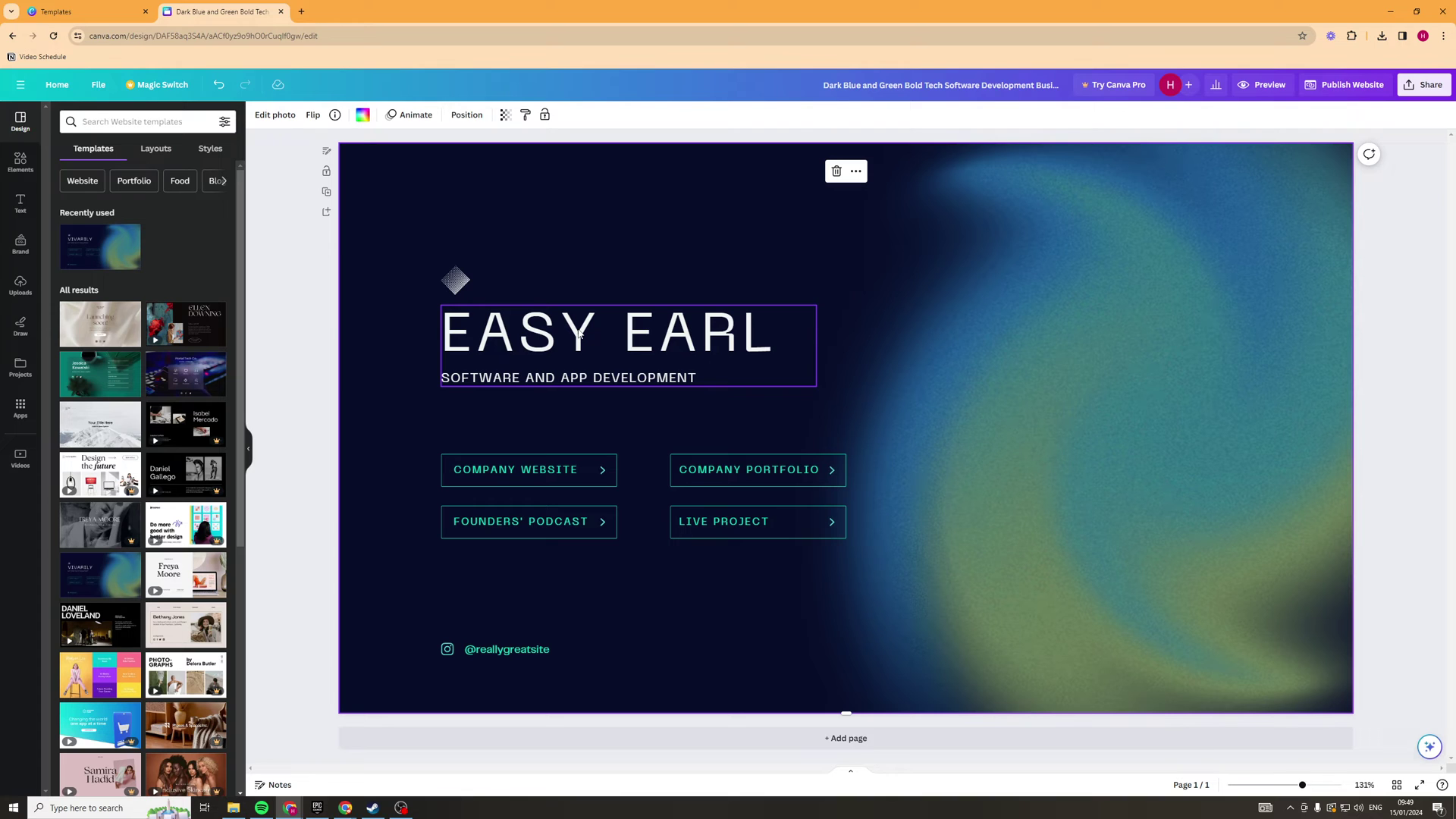
click(401, 807)
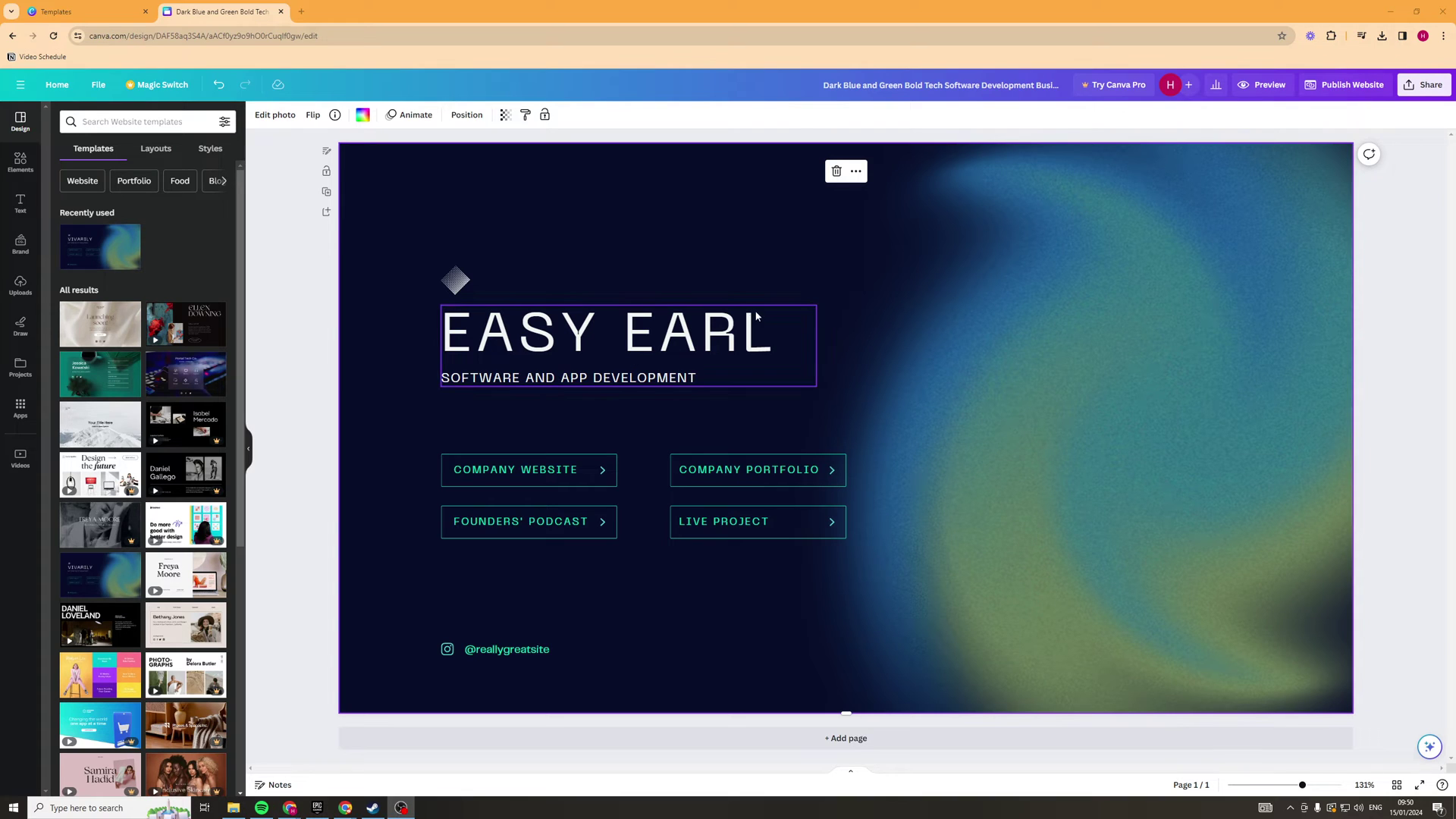
double_click(490, 649)
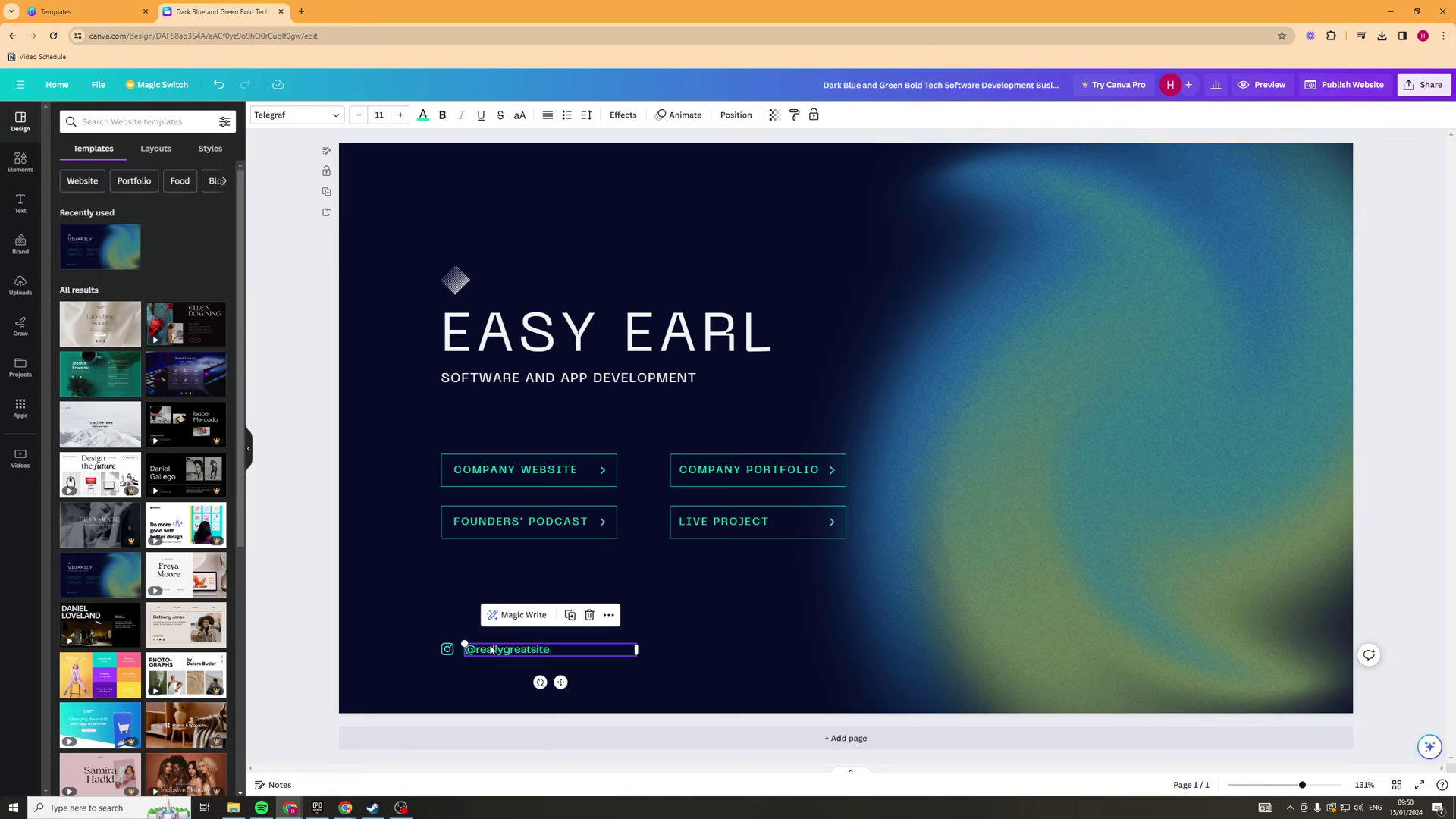
text(@EASY)
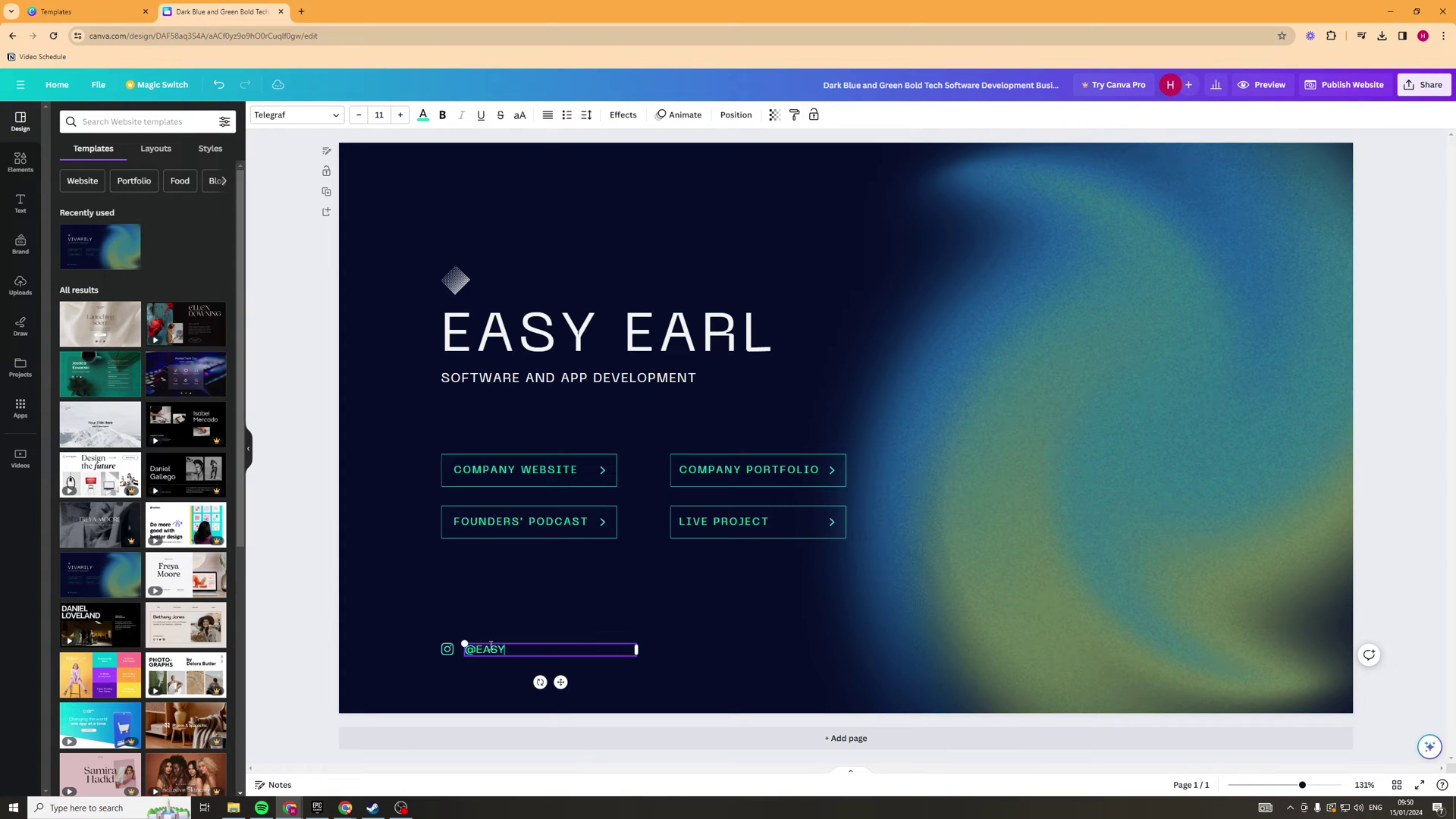
click(1117, 373)
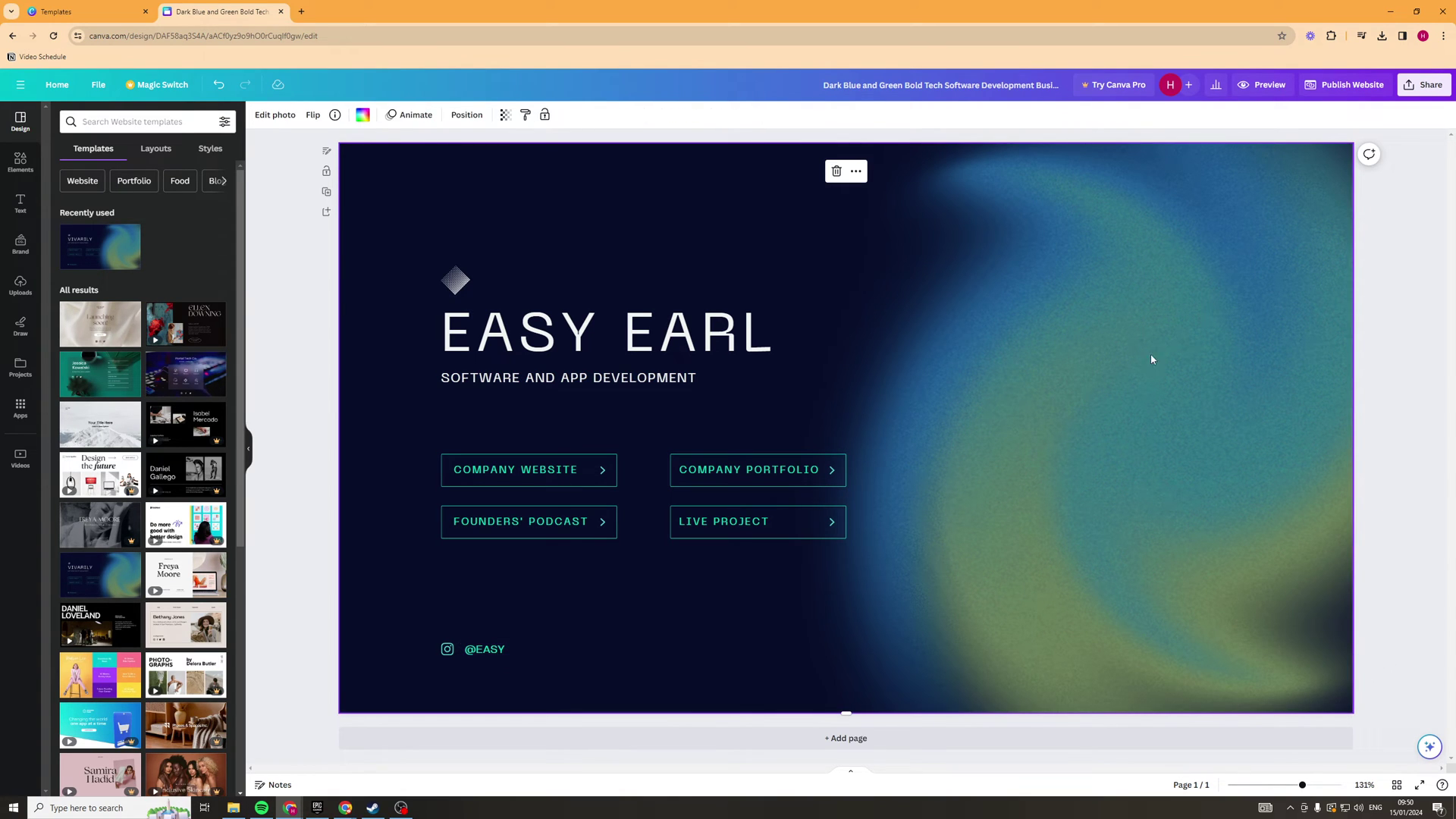
Generate the EASY EARL embed link through Share > More > Embed and copy its HTML code
click(1427, 86)
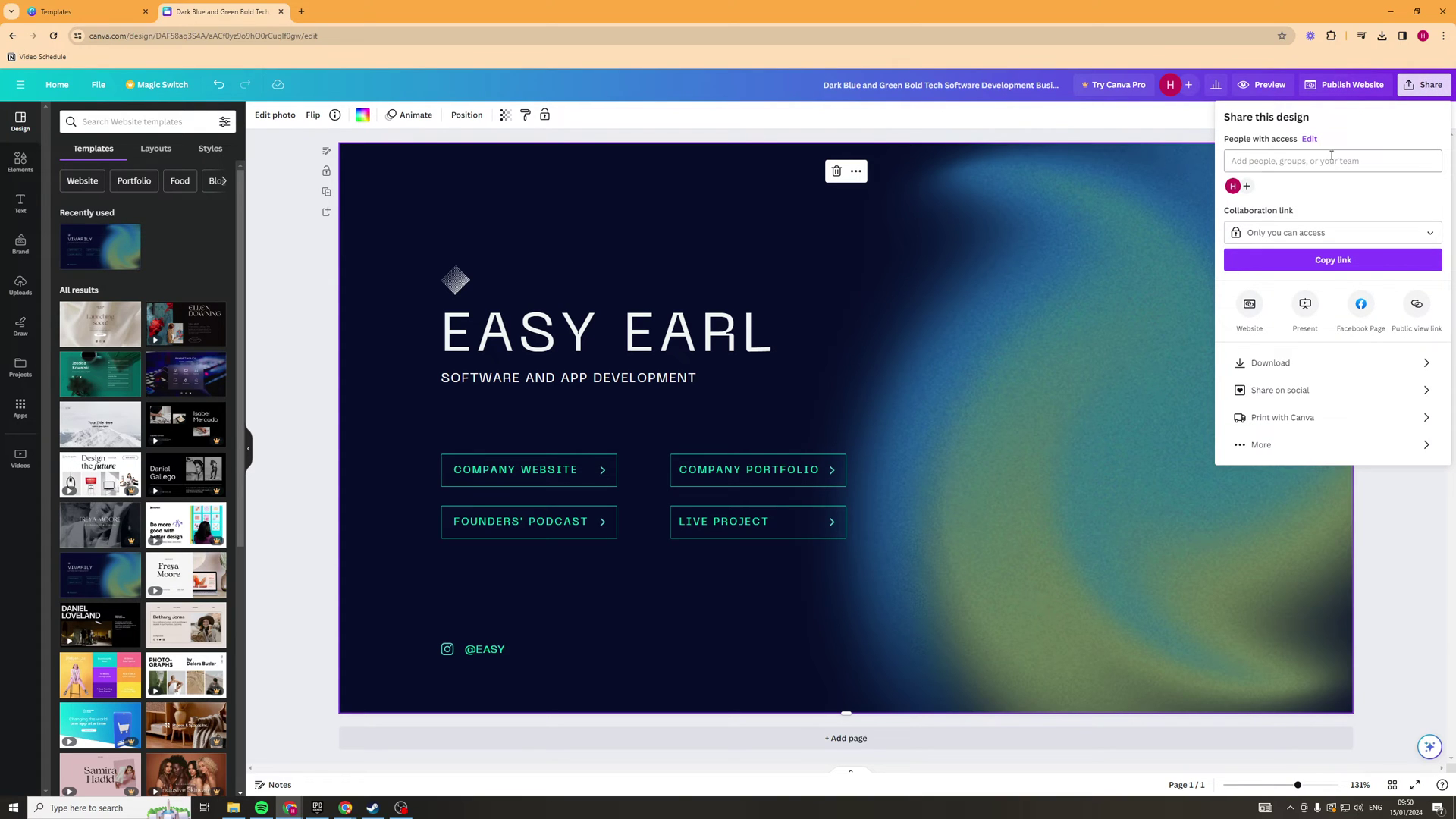
click(1276, 445)
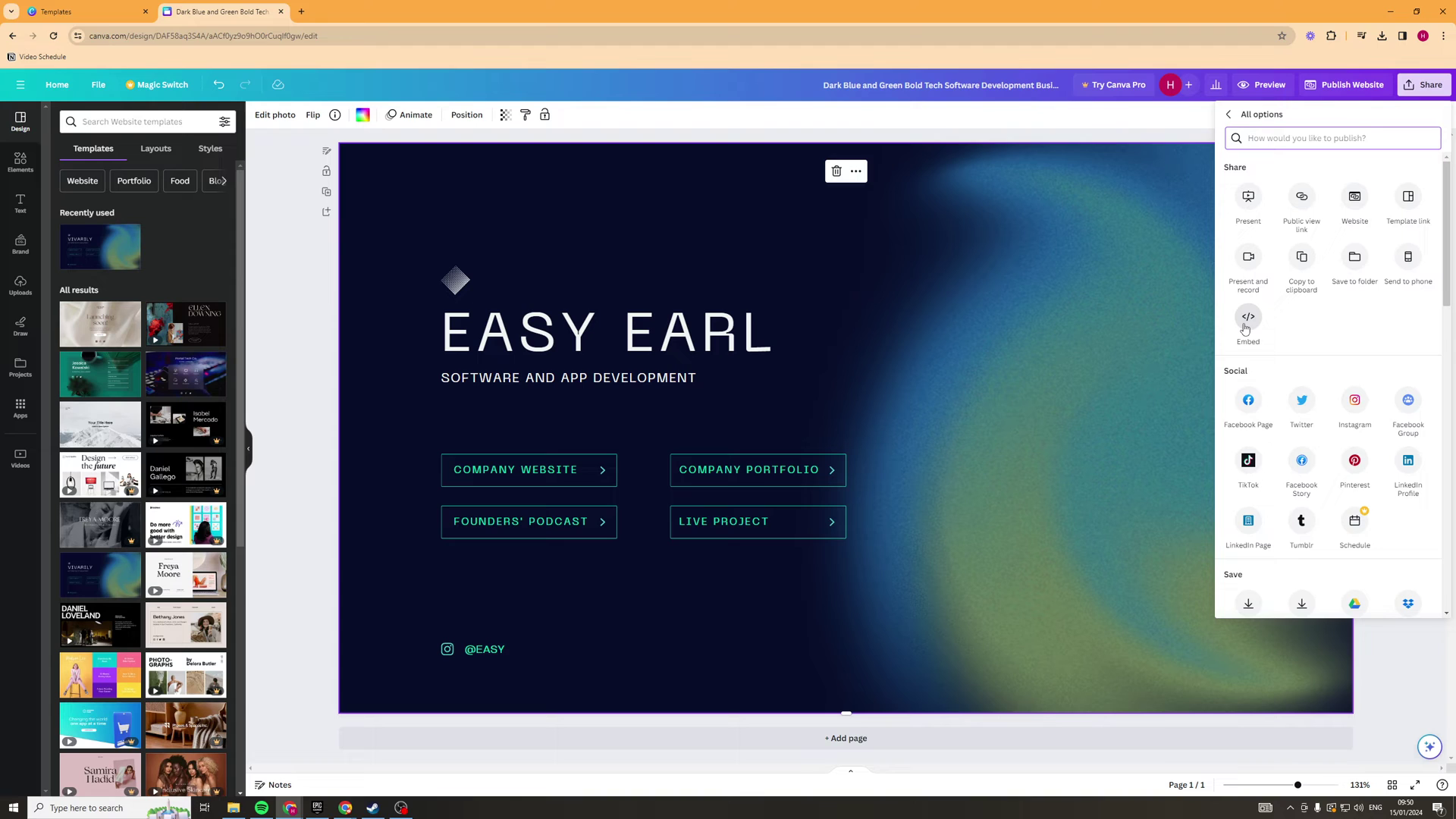
click(1245, 319)
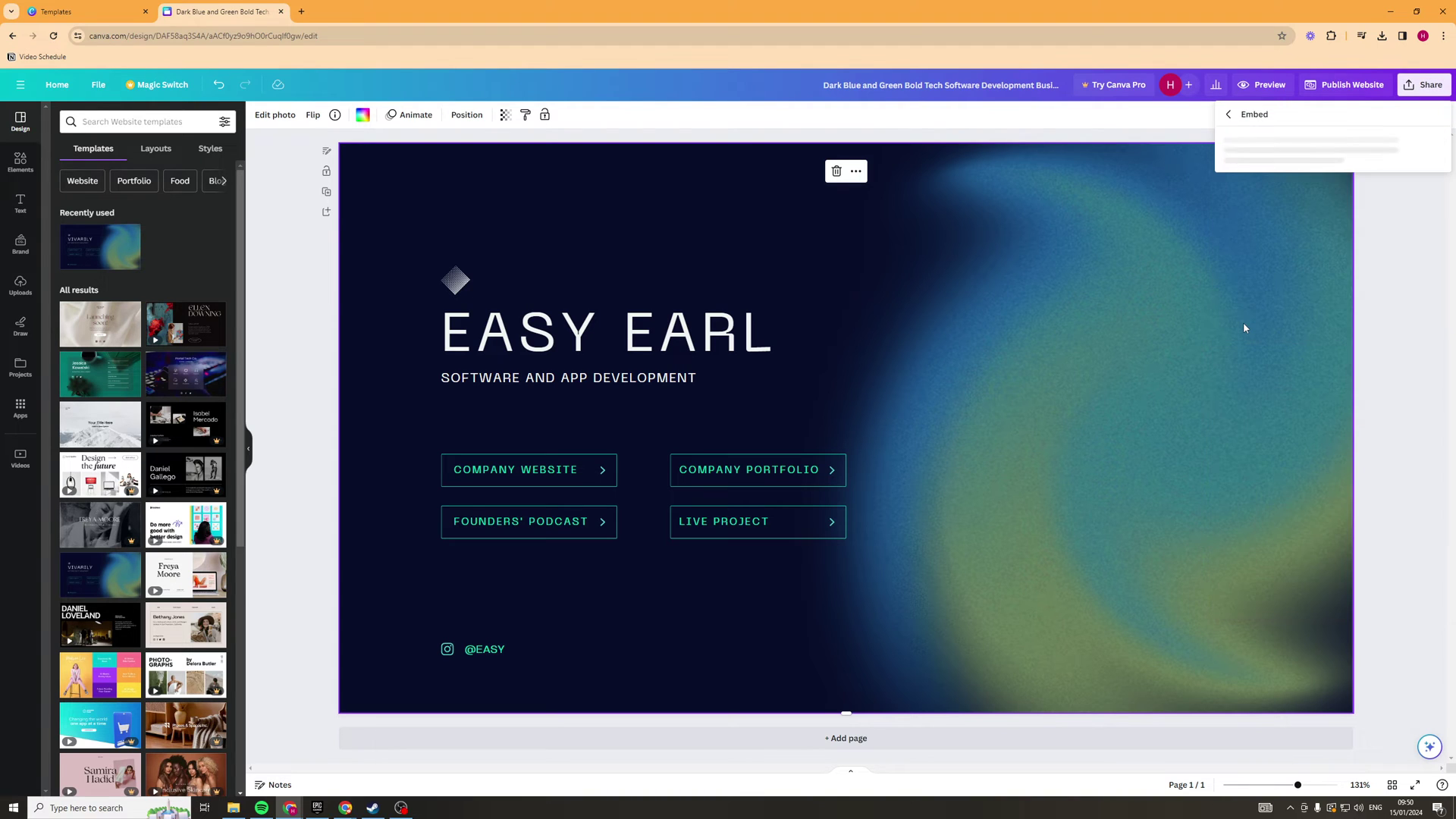
click(1324, 177)
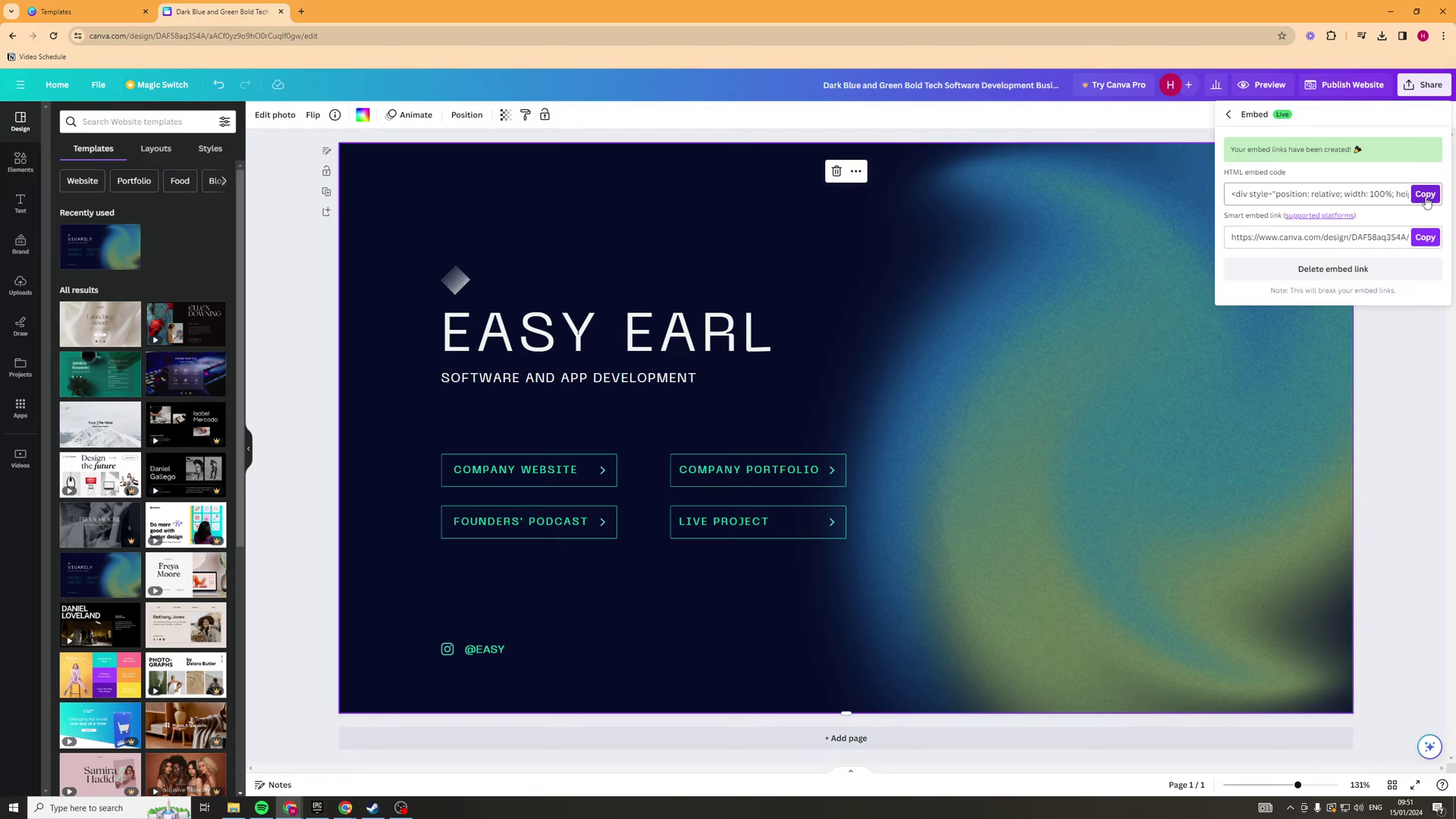
click(1426, 196)
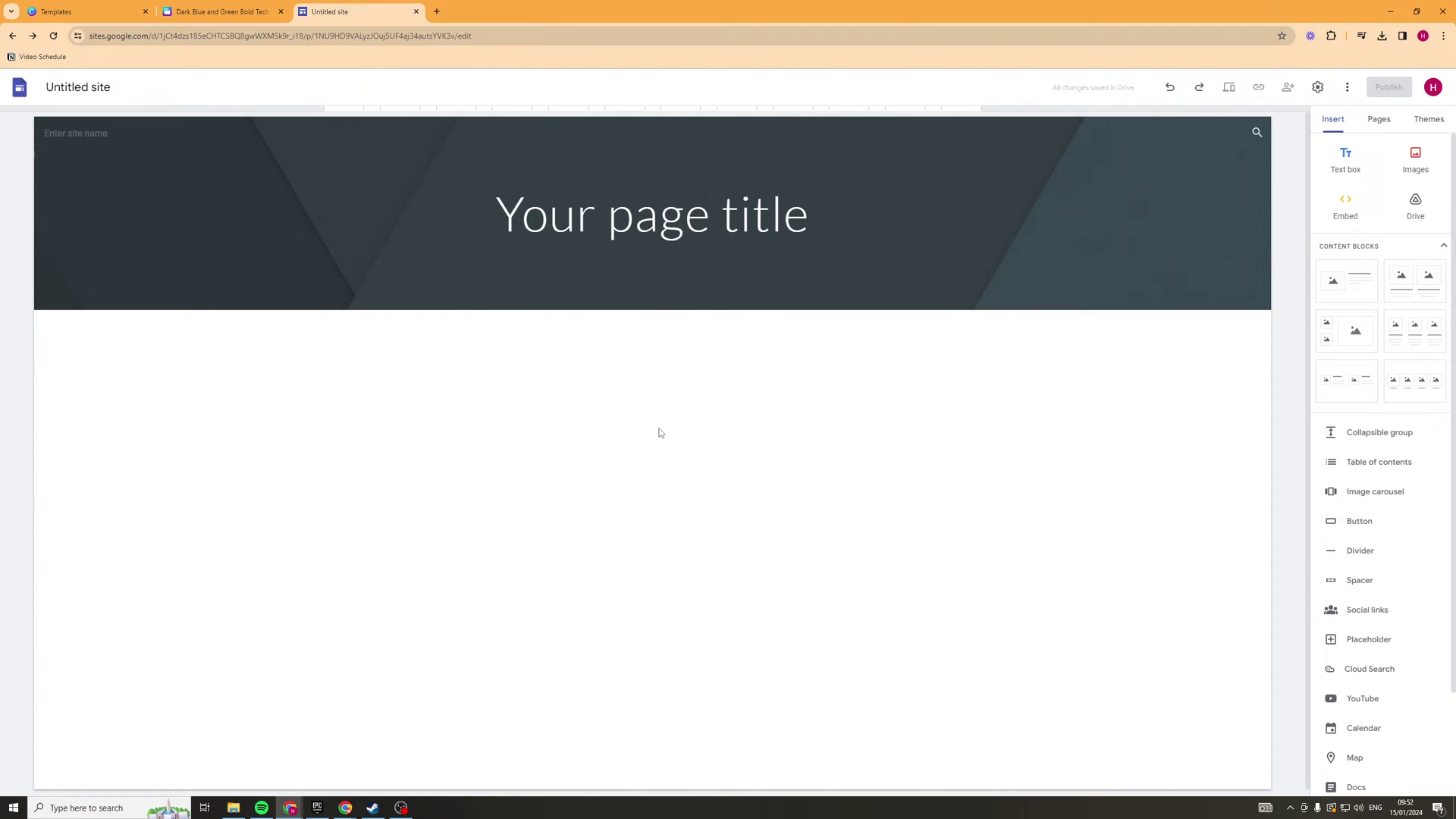
Add a new full page embed named 'CANVA HOME PAGE' from the Pages panel
click(1371, 124)
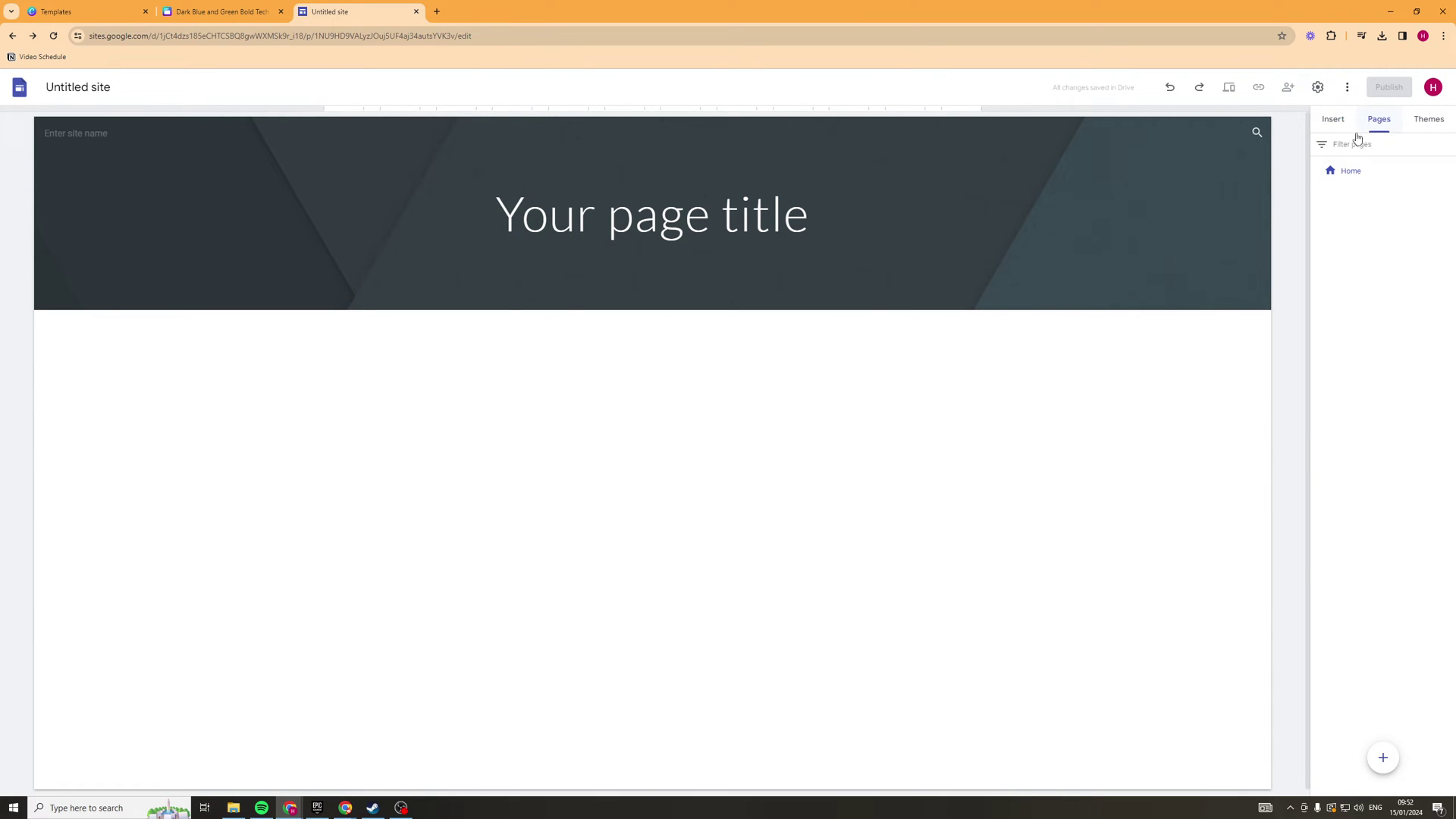
click(1384, 756)
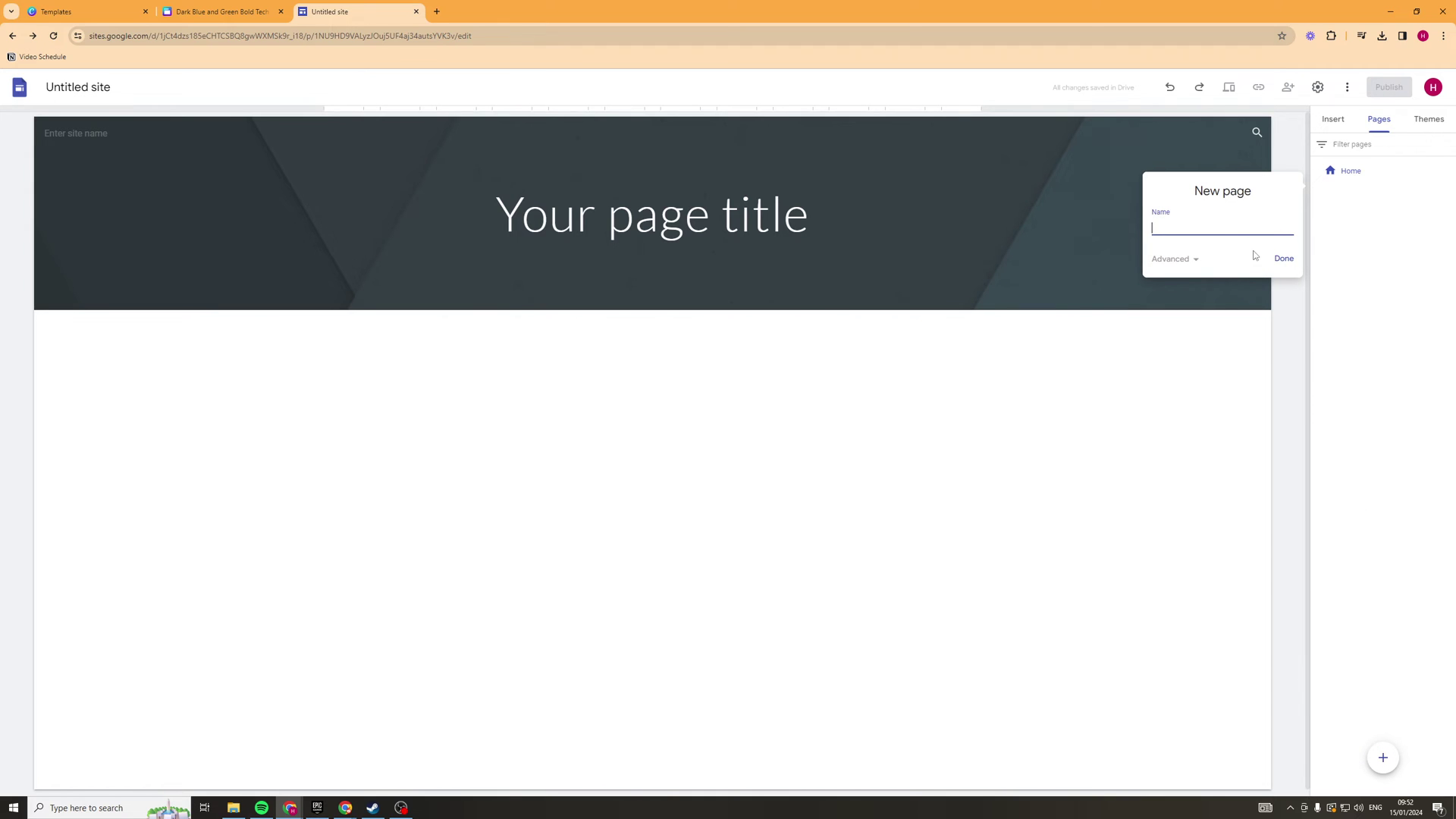
click(1282, 261)
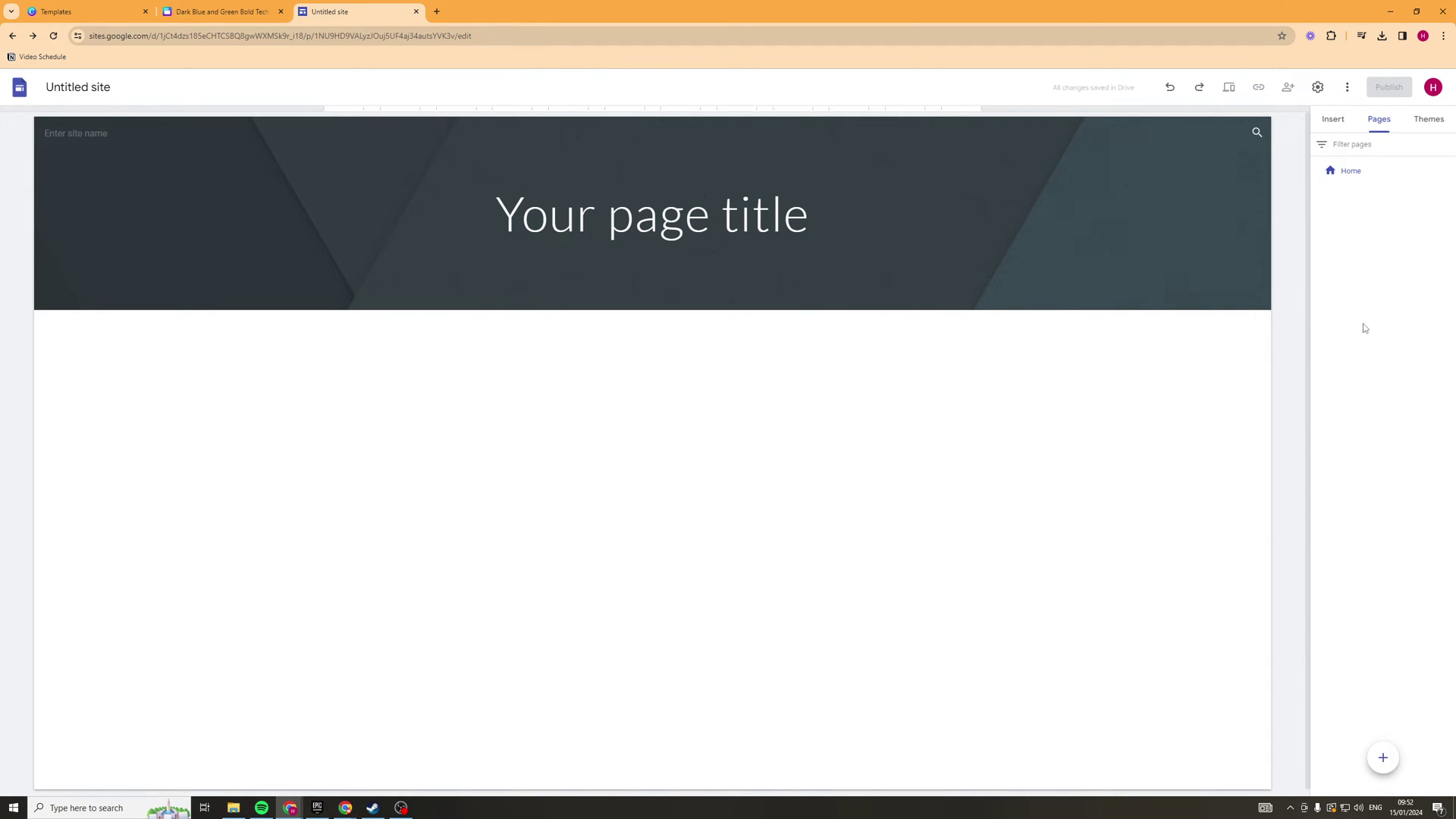
mouse_move(1381, 767)
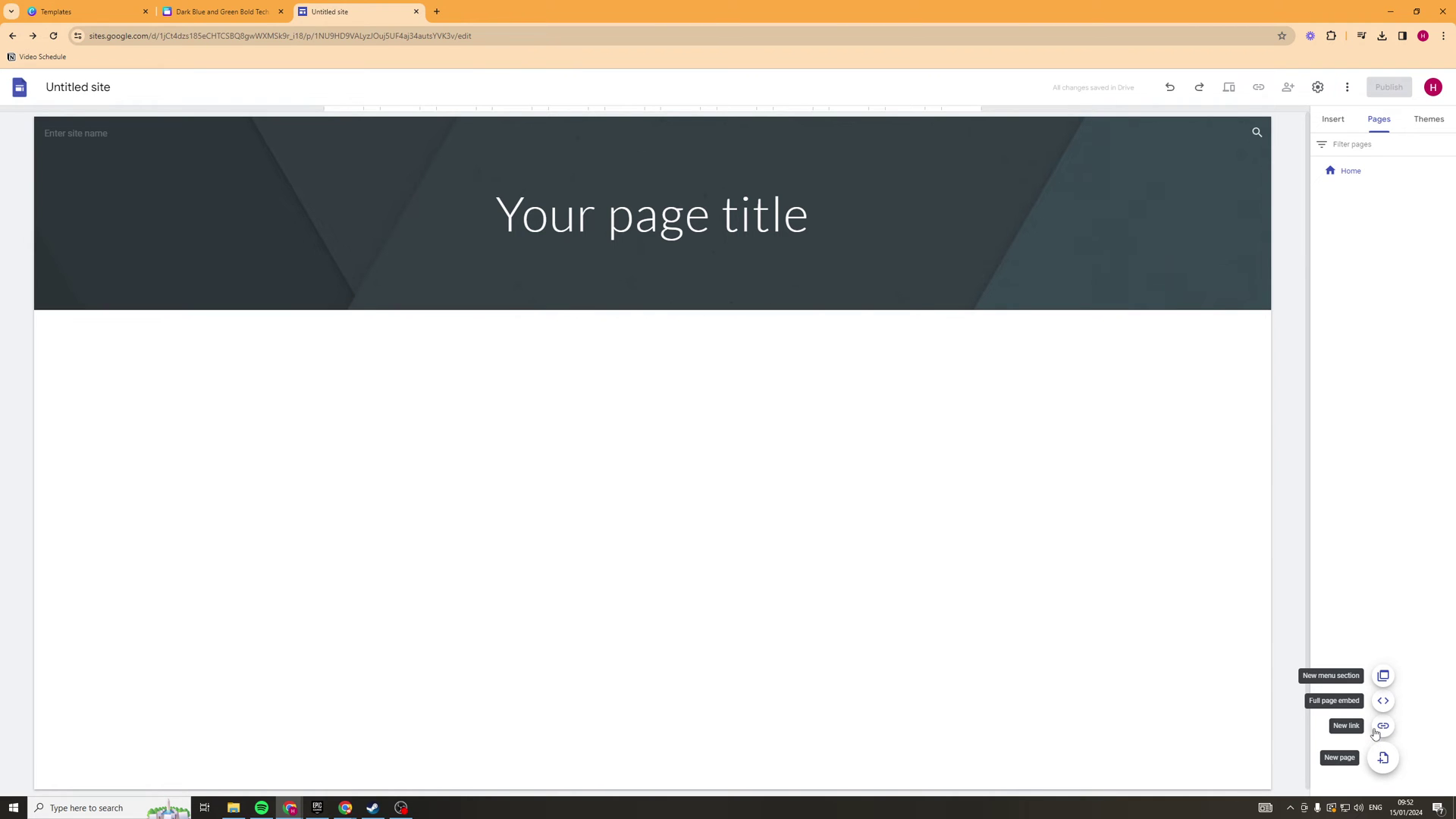
click(1383, 703)
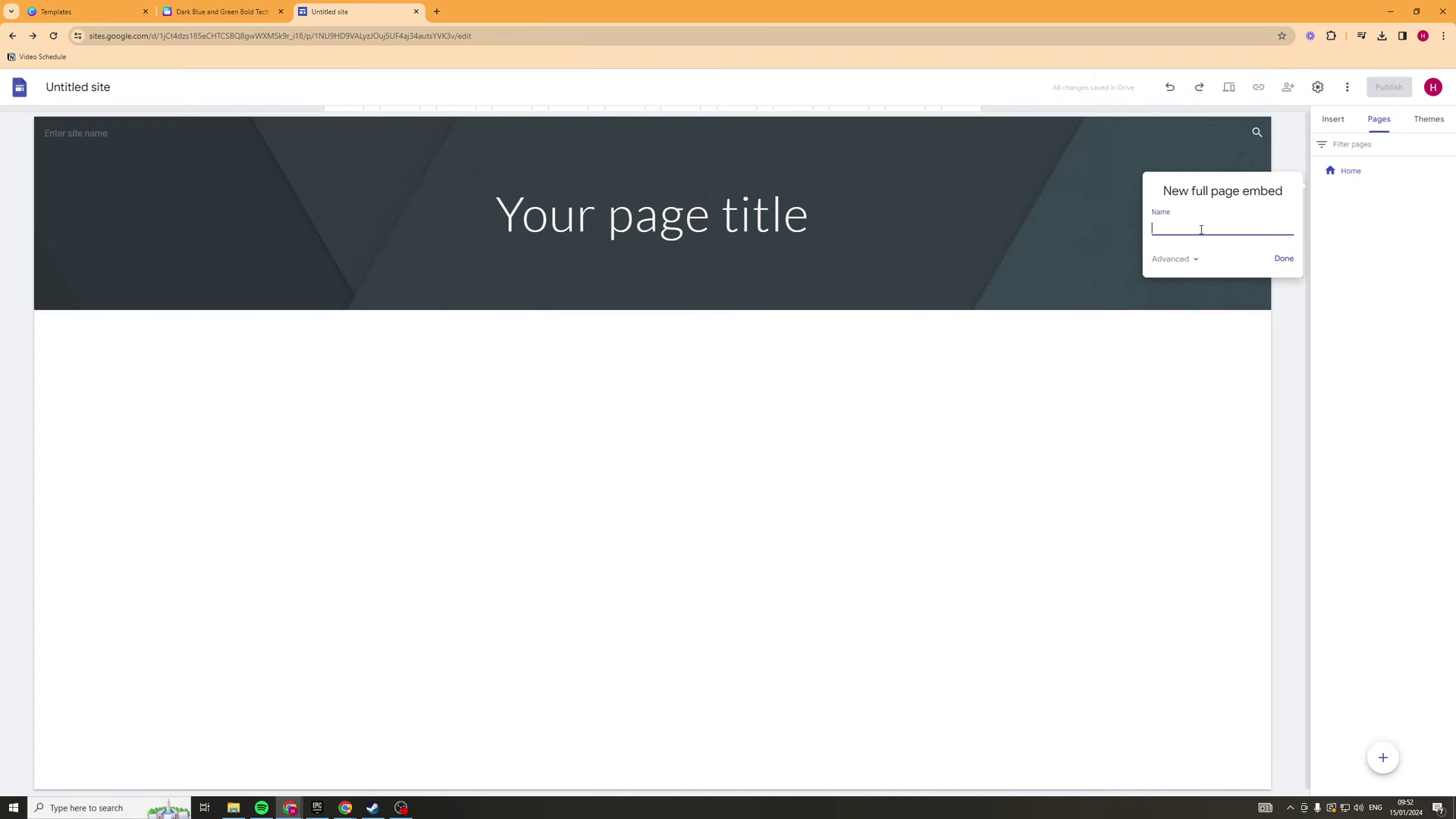
text(CANVA HOME PAGE)
click(1177, 186)
Paste the copied Canva HTML embed code into the CANVA HOME PAGE and insert it
click(1282, 259)
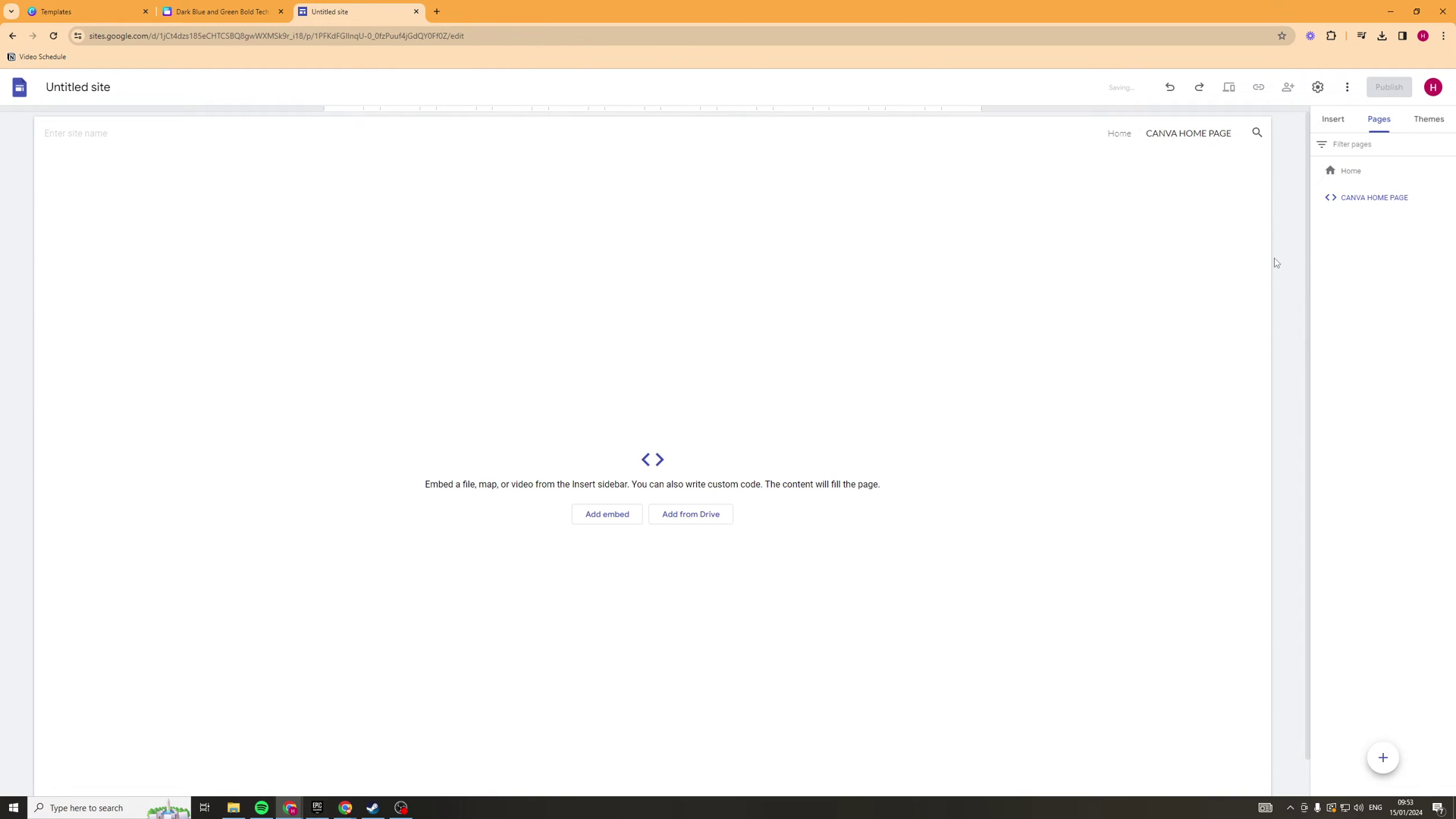
click(607, 514)
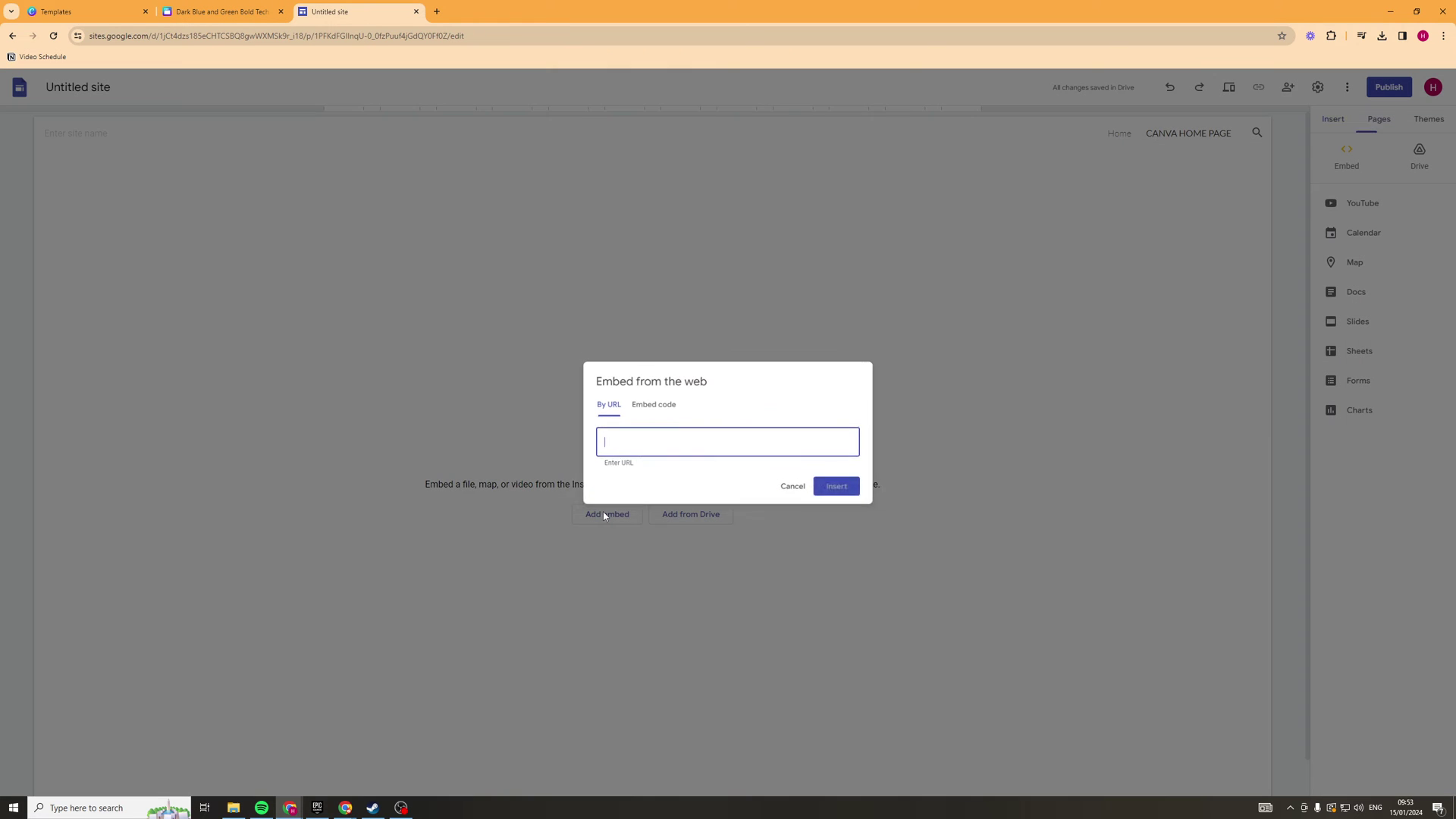
click(648, 406)
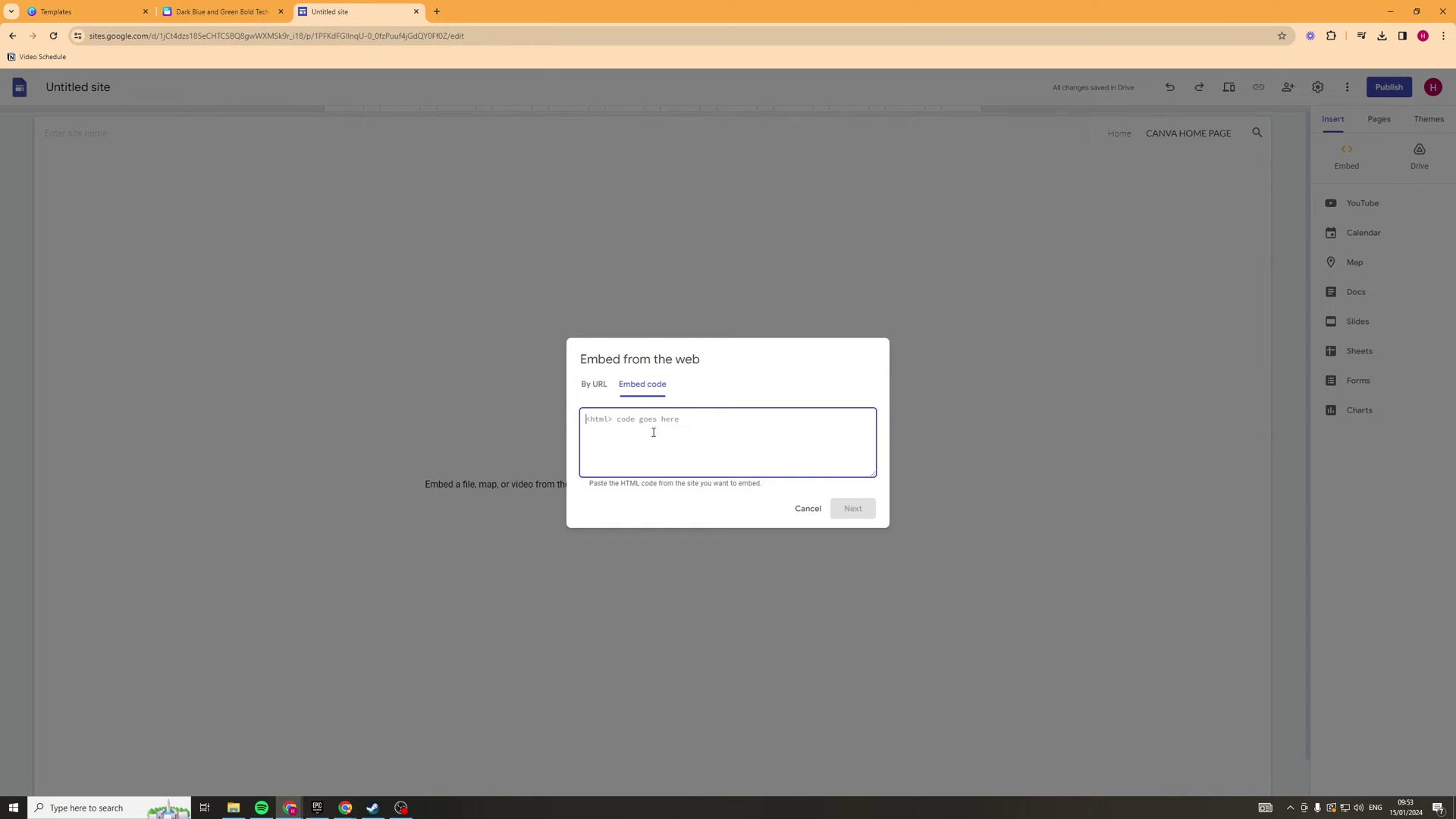
key(ctrl+v)
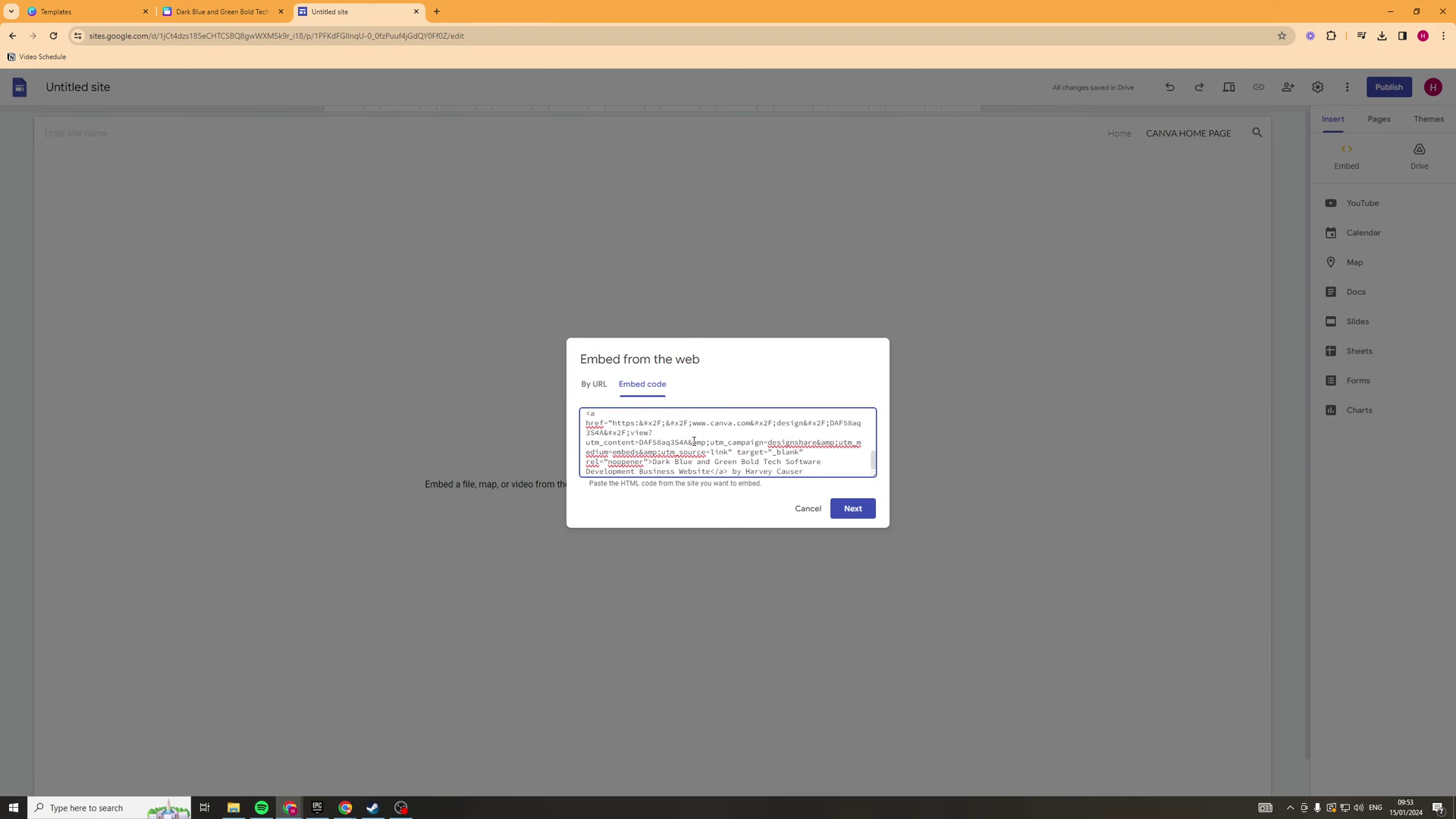
scroll(753, 447, up, 3)
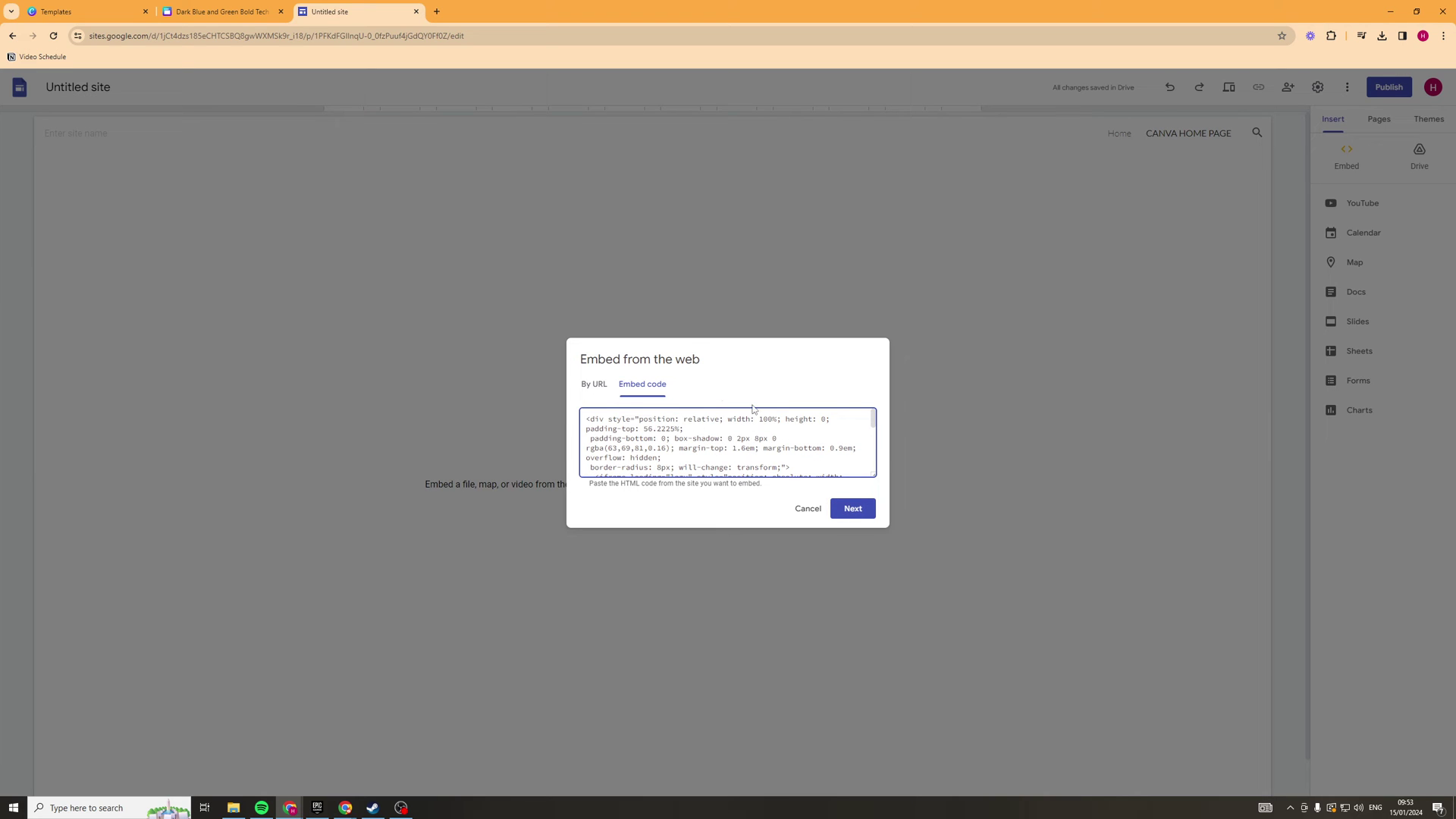
click(848, 514)
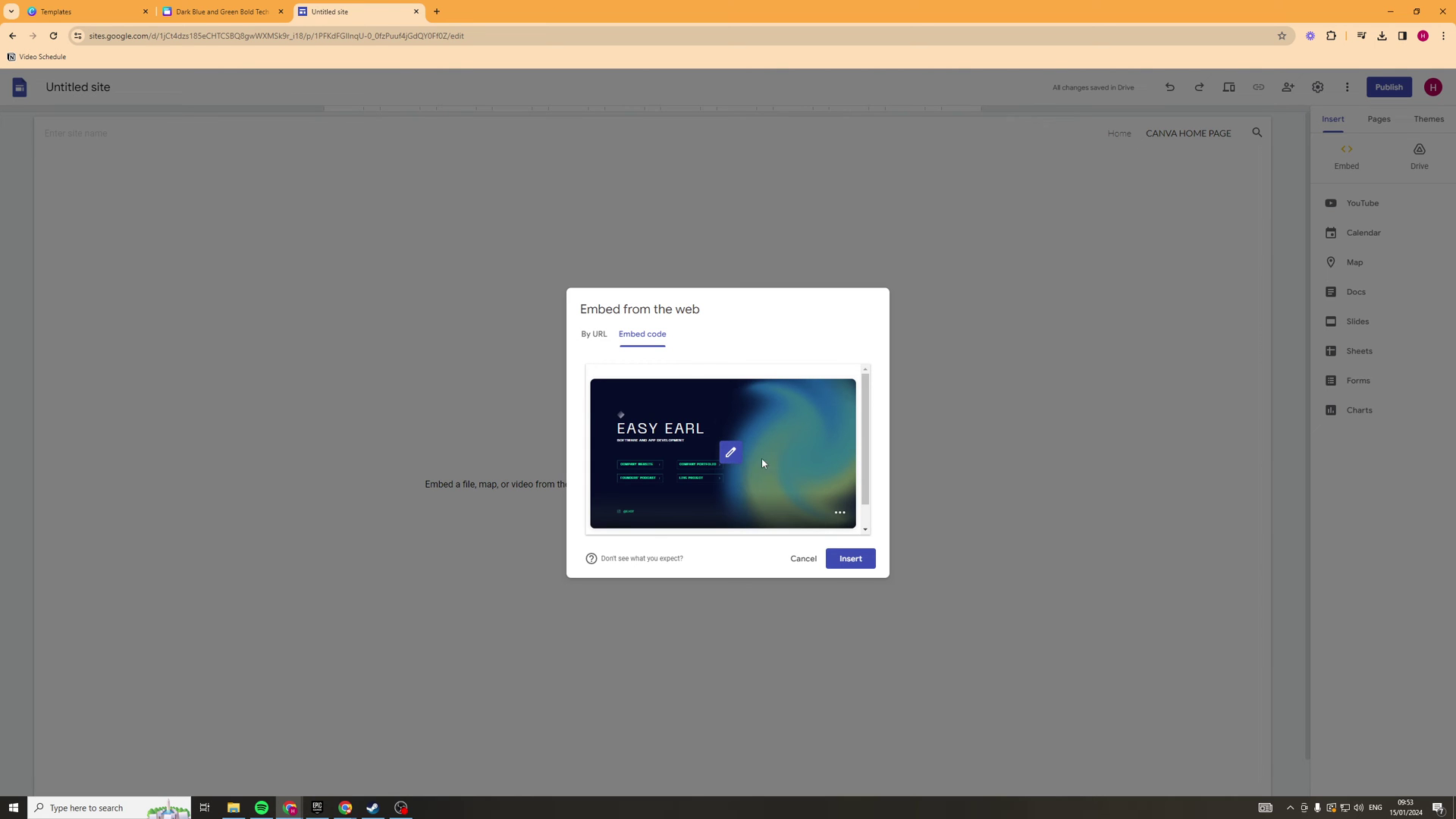
click(851, 558)
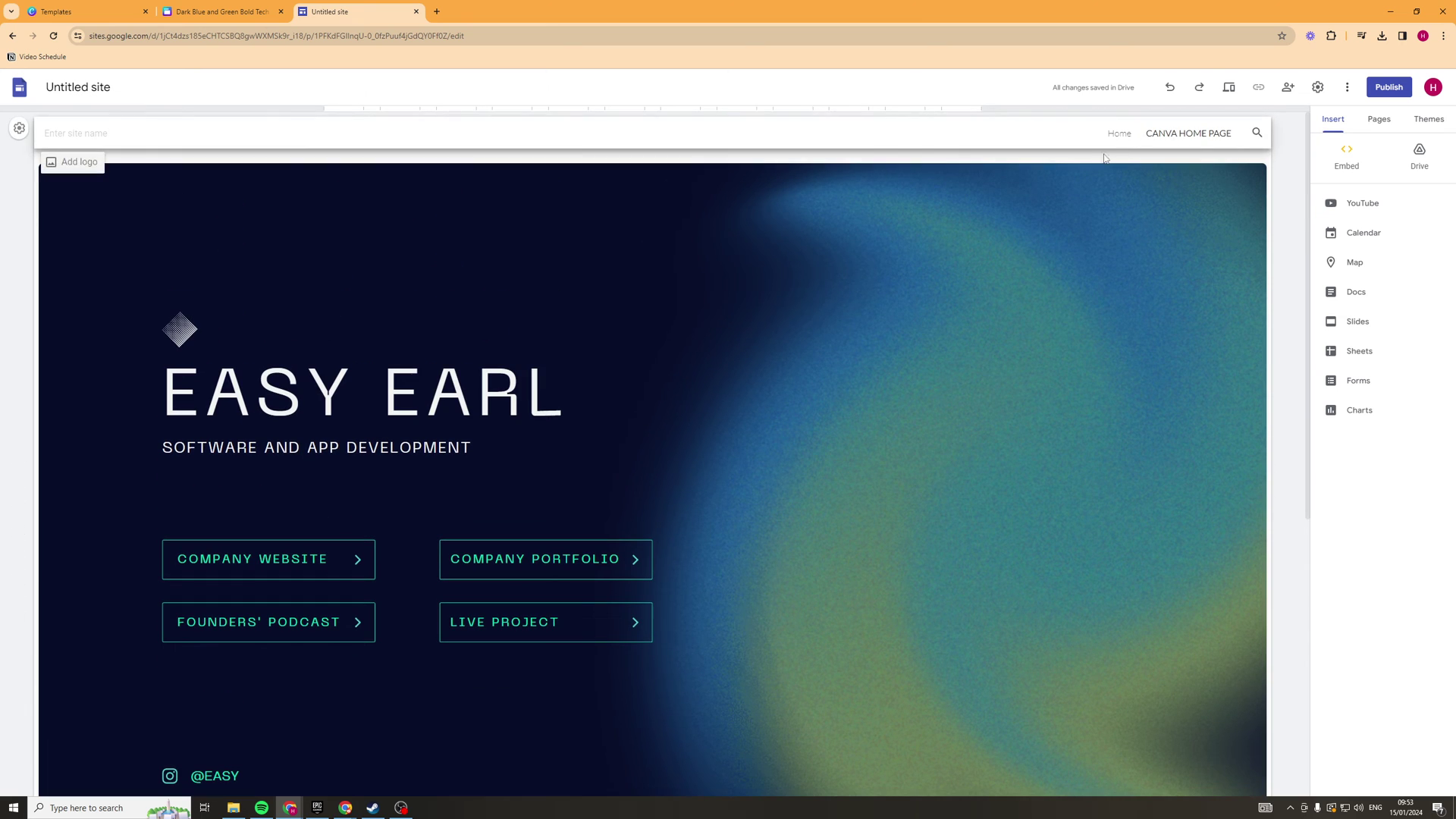
Scroll the live CANVA HOME PAGE to review the embedded EASY EARL design
scroll(556, 440, down, 2)
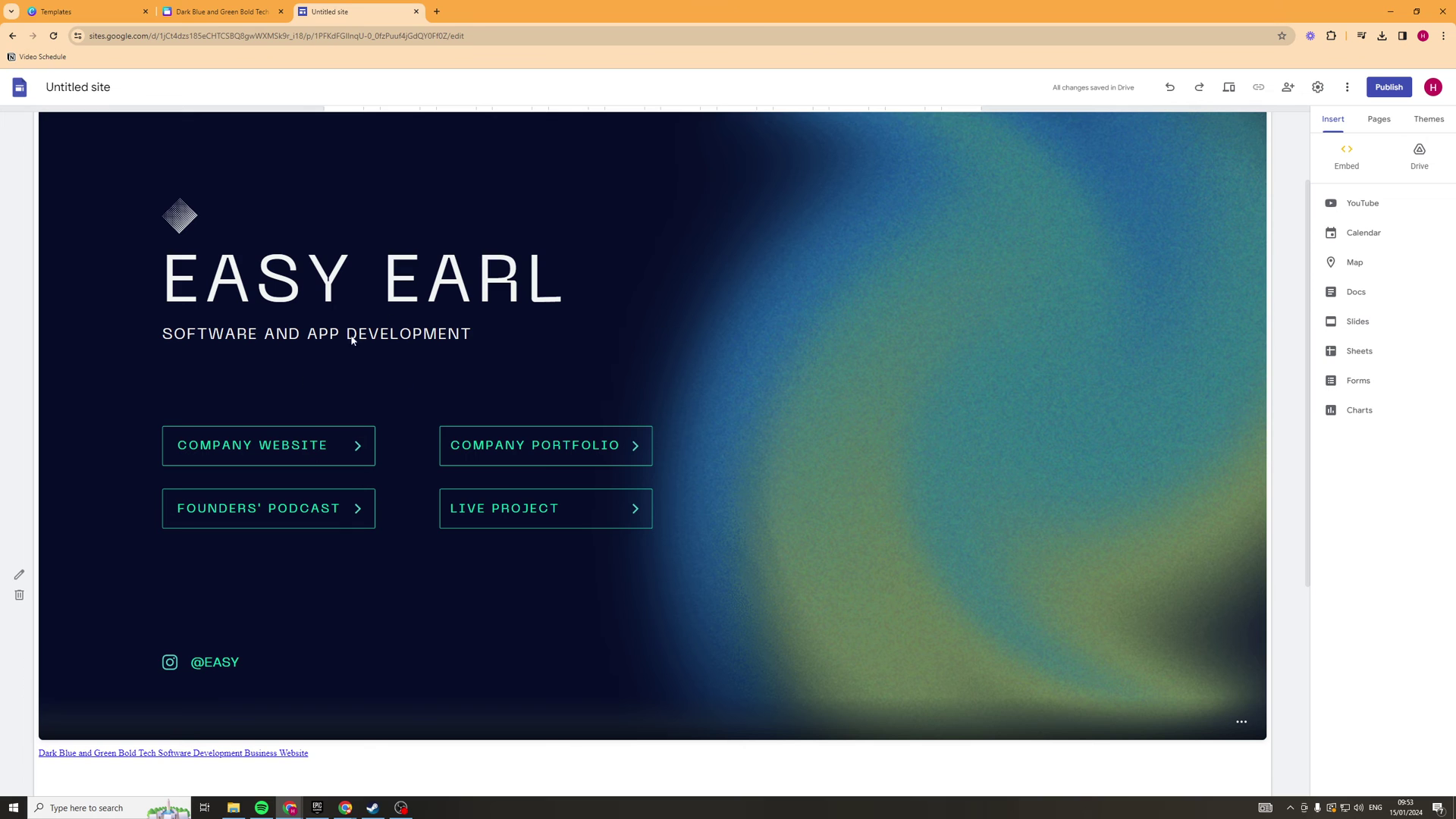
scroll(386, 364, up, 2)
scroll(485, 402, down, 3)
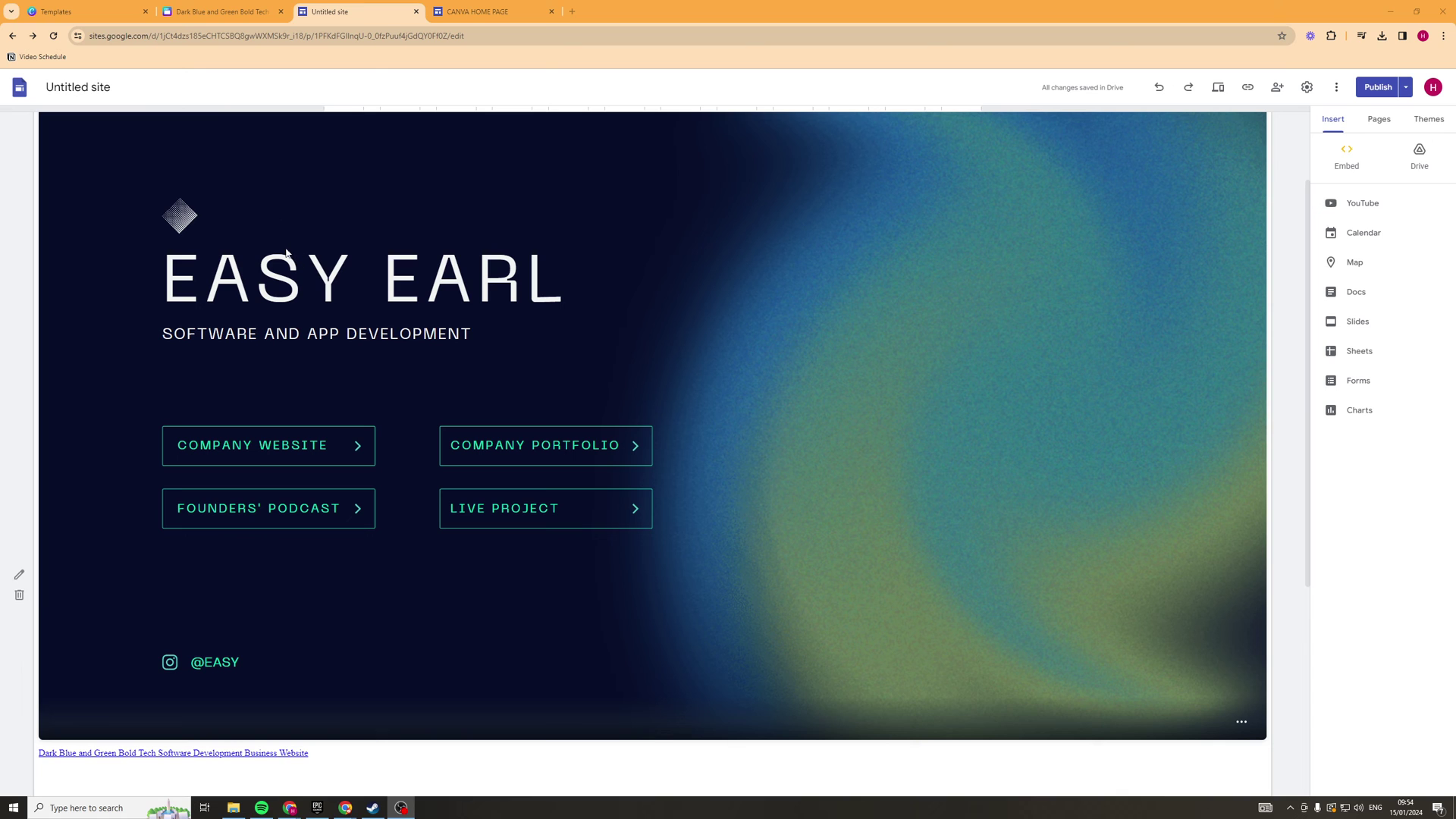
scroll(318, 372, up, 1)
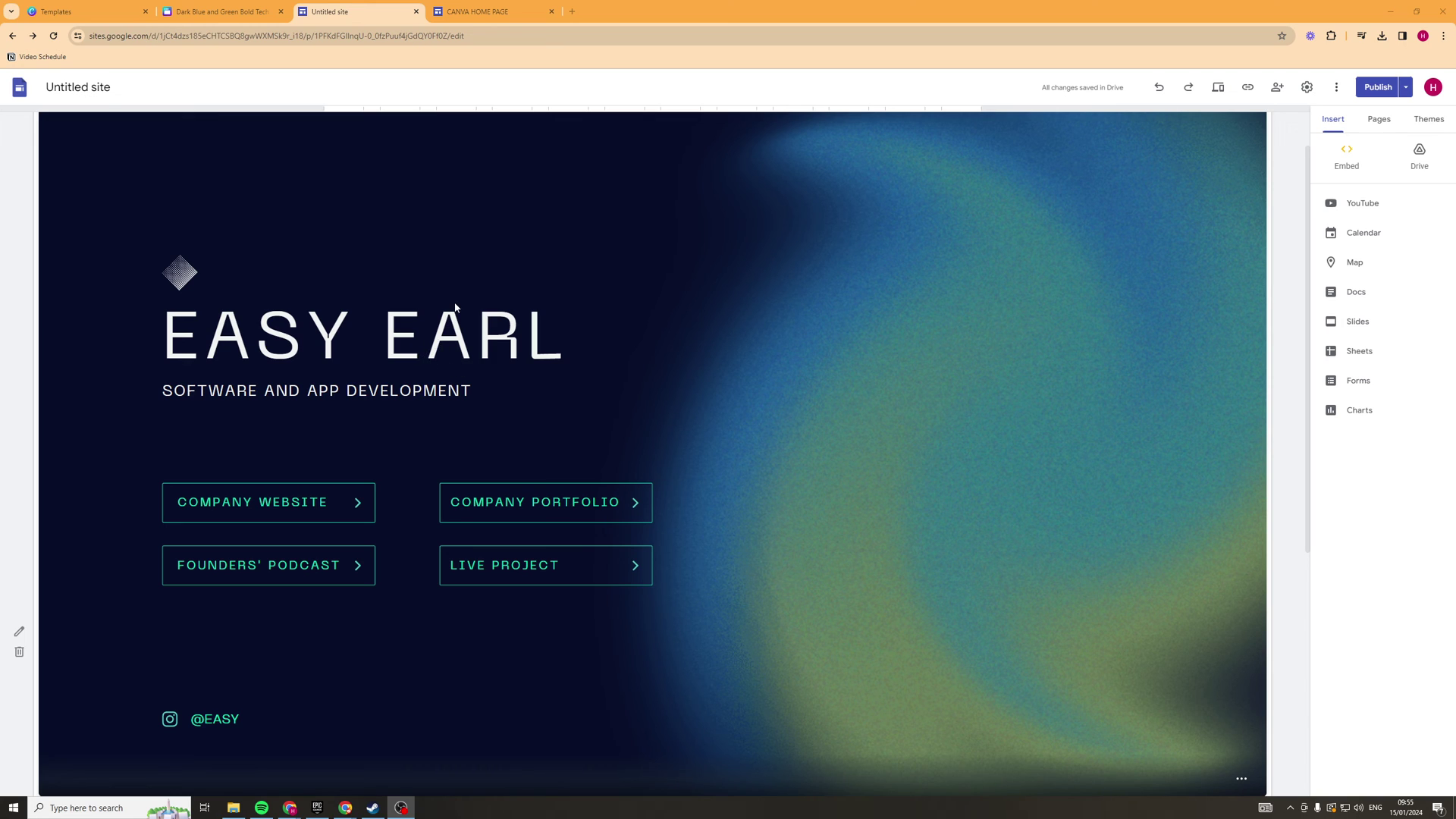
click(485, 11)
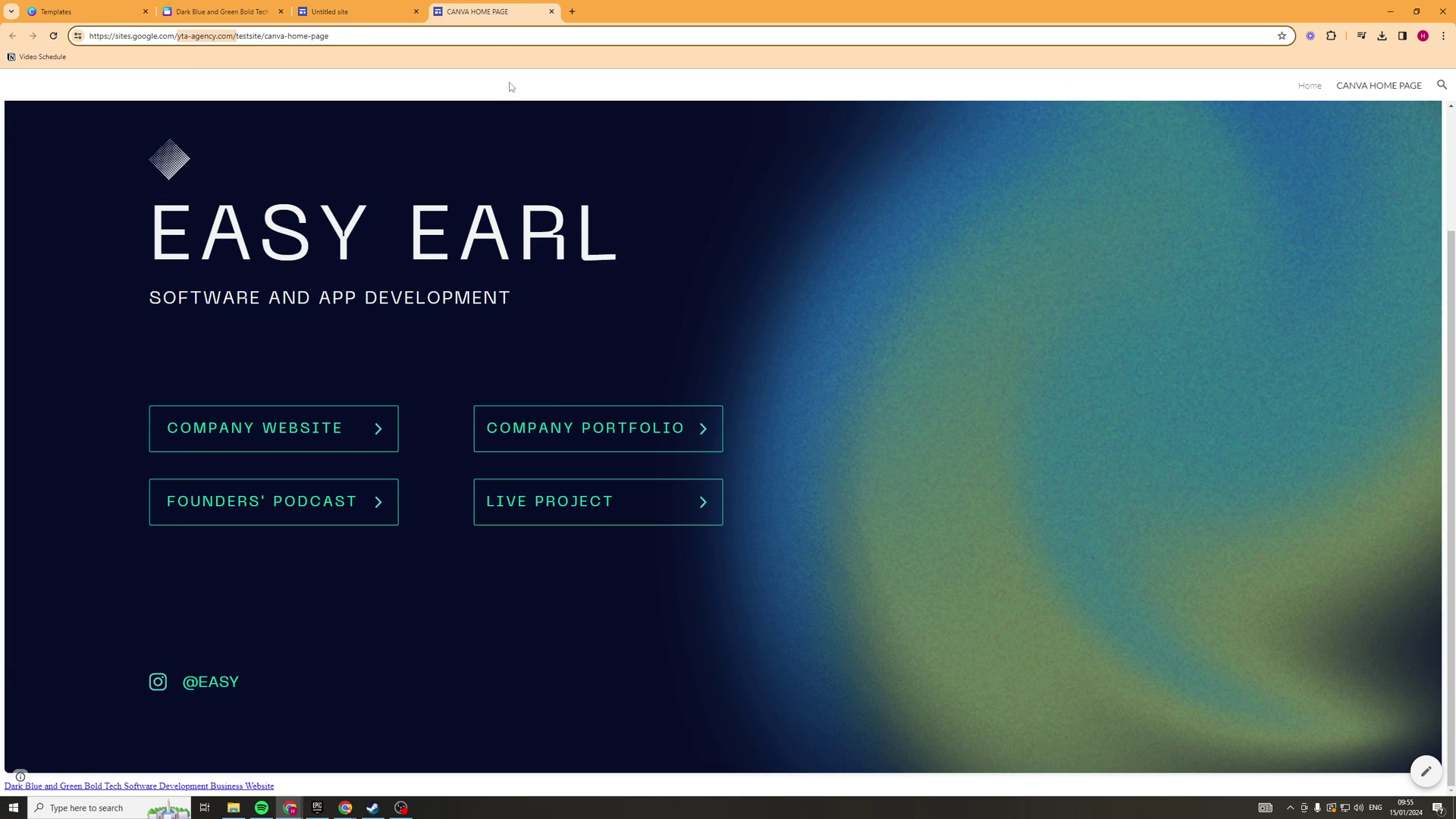
scroll(624, 477, down, 2)
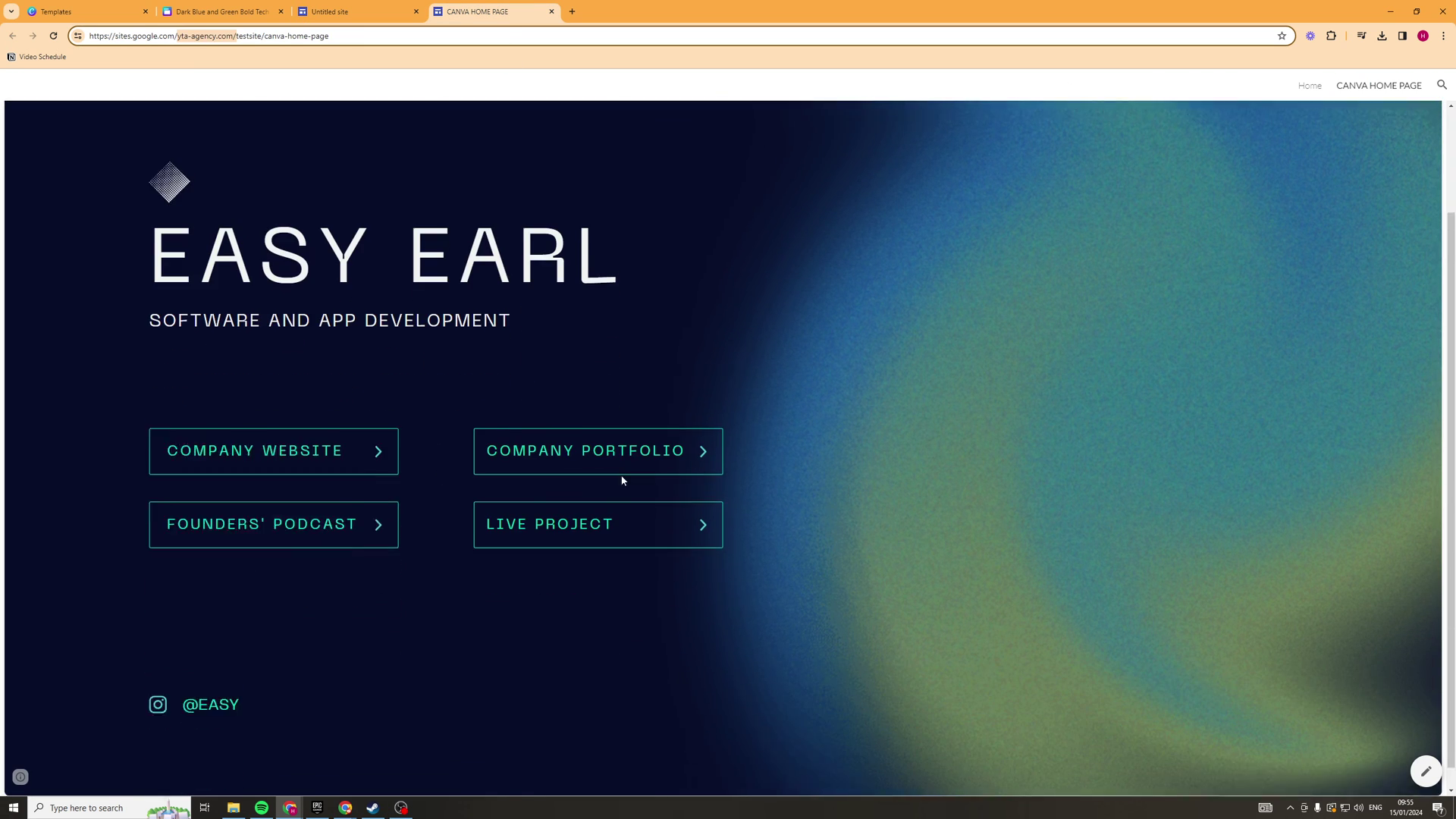
scroll(341, 455, up, 2)
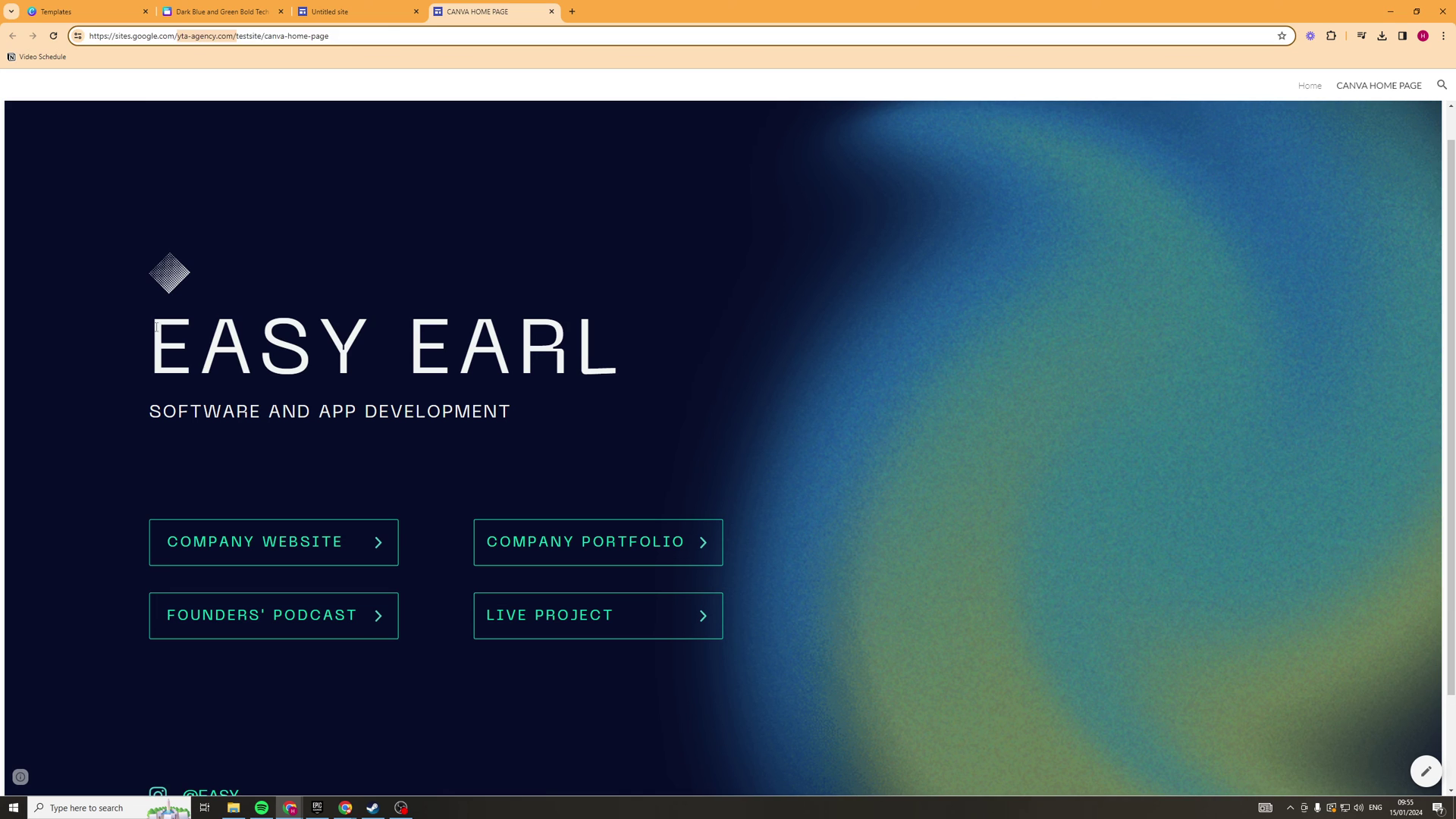
triple_click(343, 350)
click(343, 351)
double_click(343, 350)
click(343, 350)
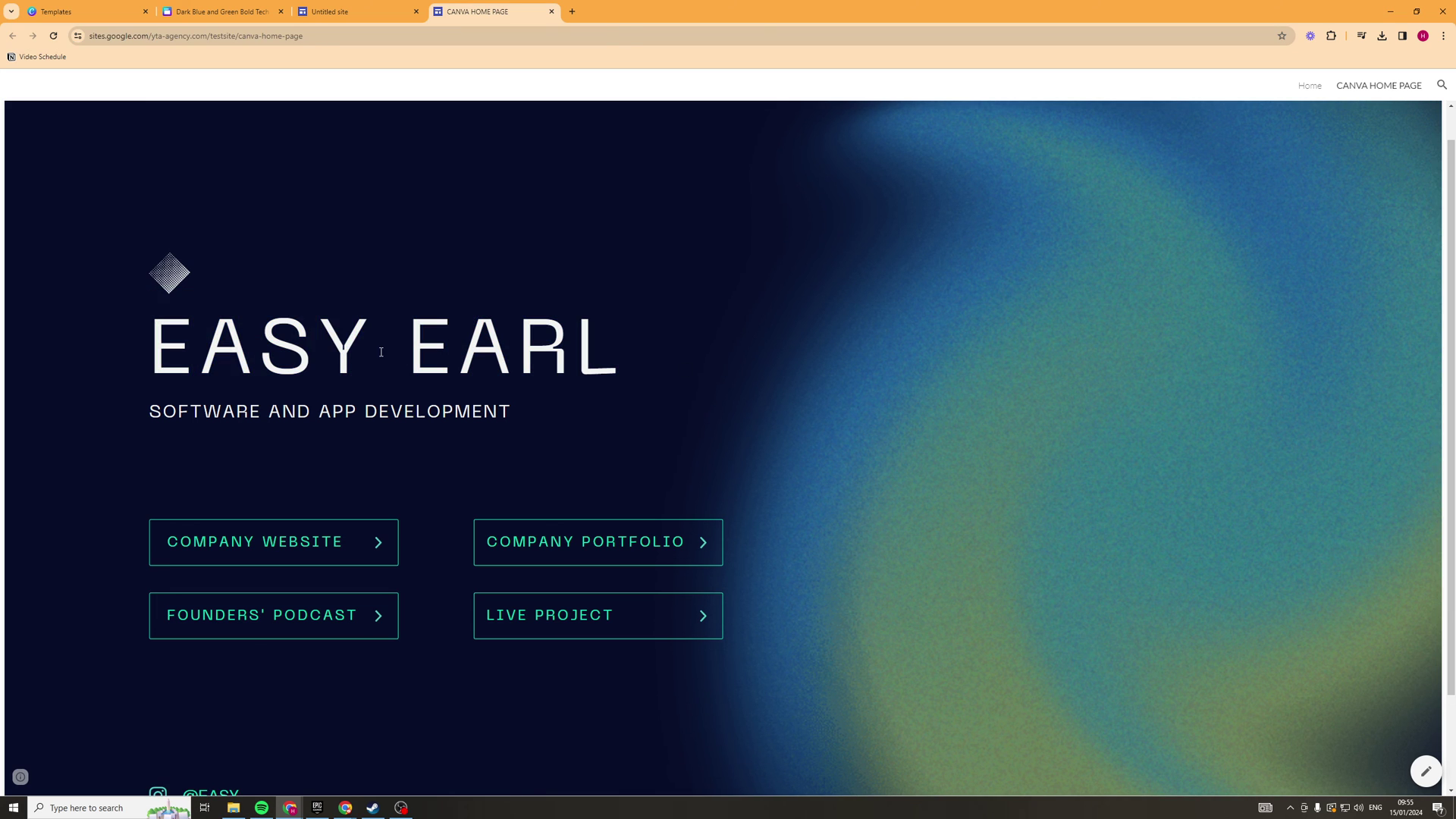
triple_click(342, 350)
click(305, 405)
drag(239, 544, 475, 543)
click(599, 546)
scroll(296, 526, down, 1)
drag(295, 527, 604, 561)
click(604, 561)
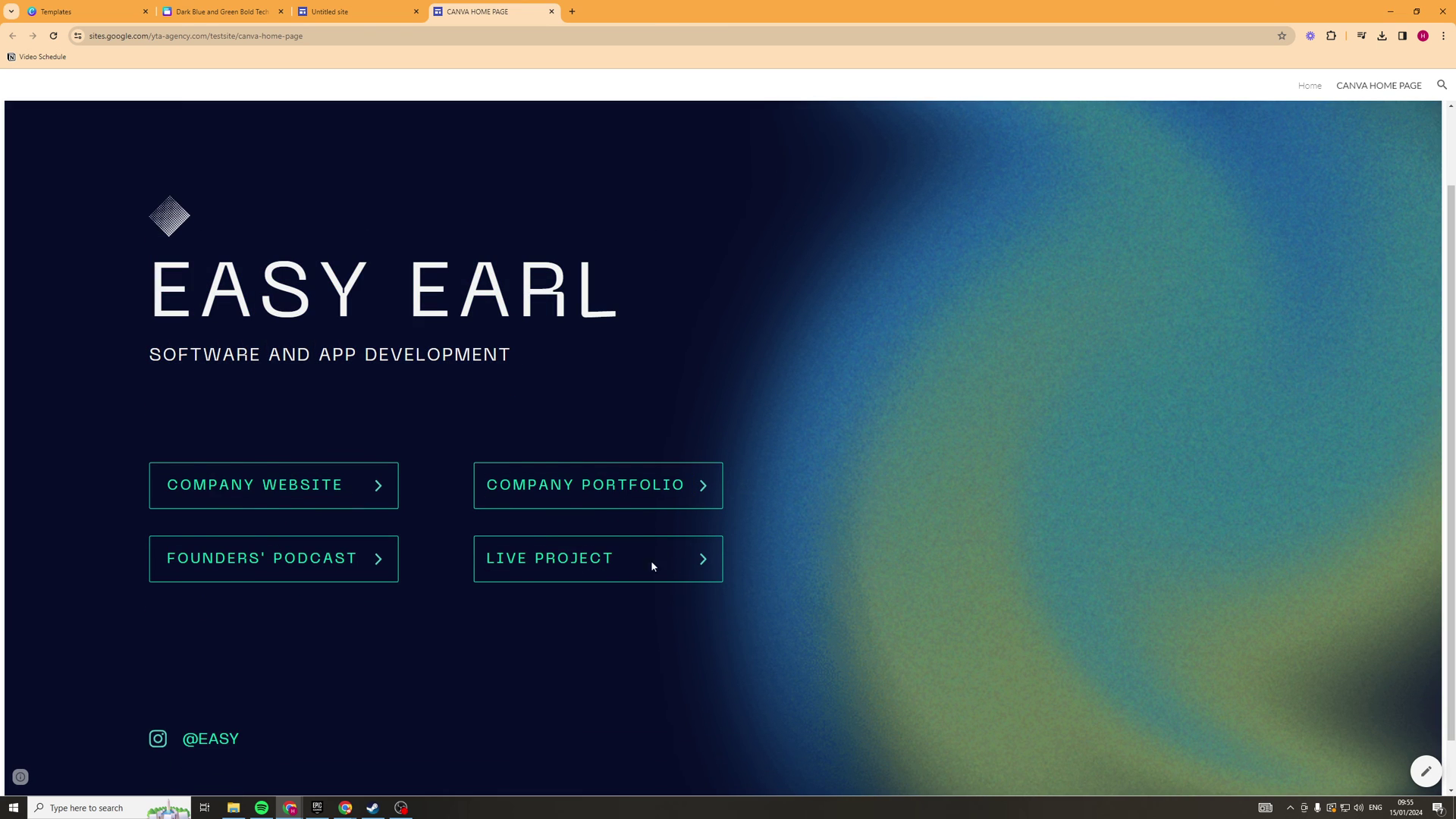
double_click(209, 744)
scroll(238, 693, up, 2)
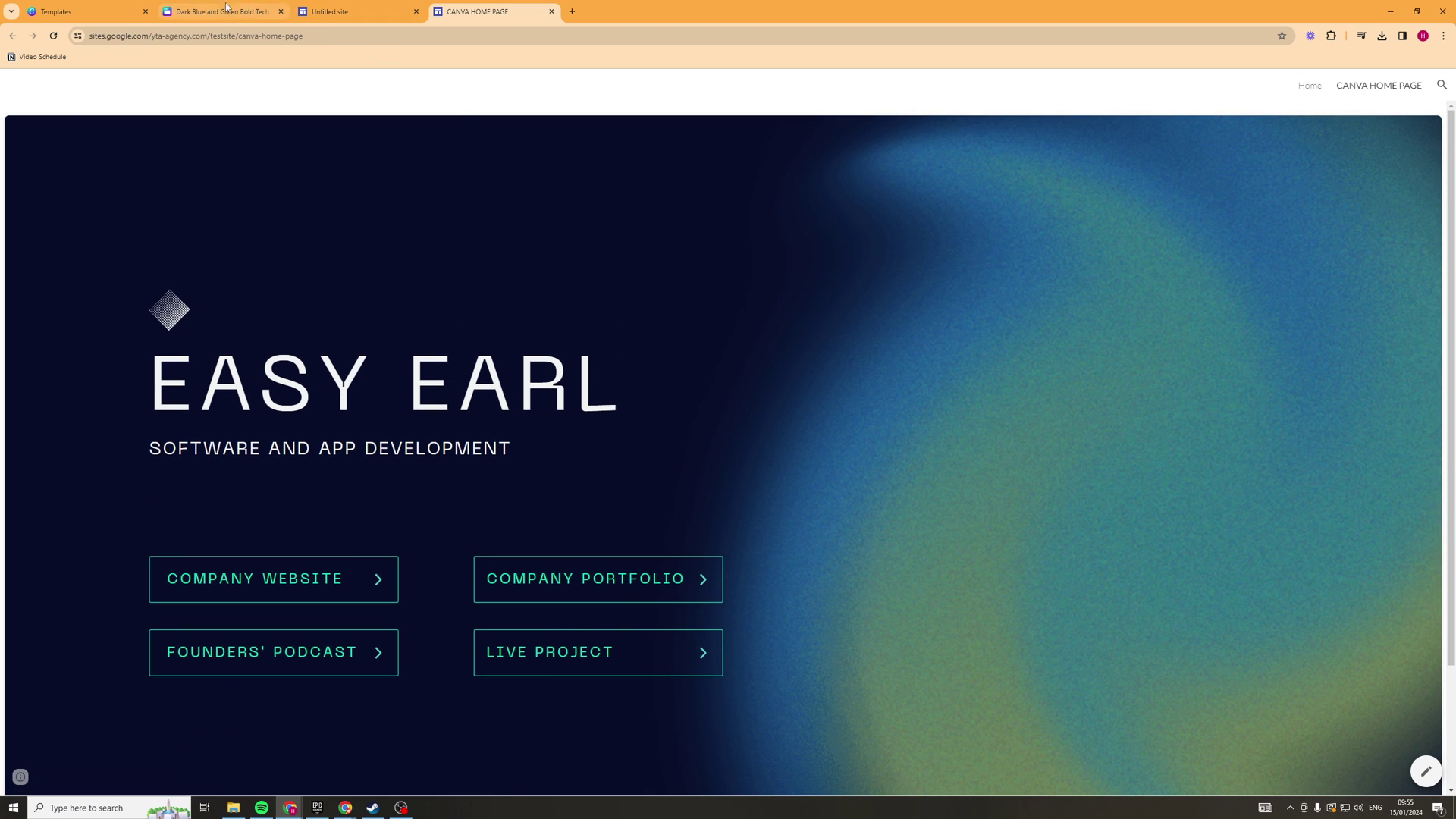
Return to the Canva EASY EARL design and select the COMPANY WEBSITE button box
click(219, 11)
click(594, 468)
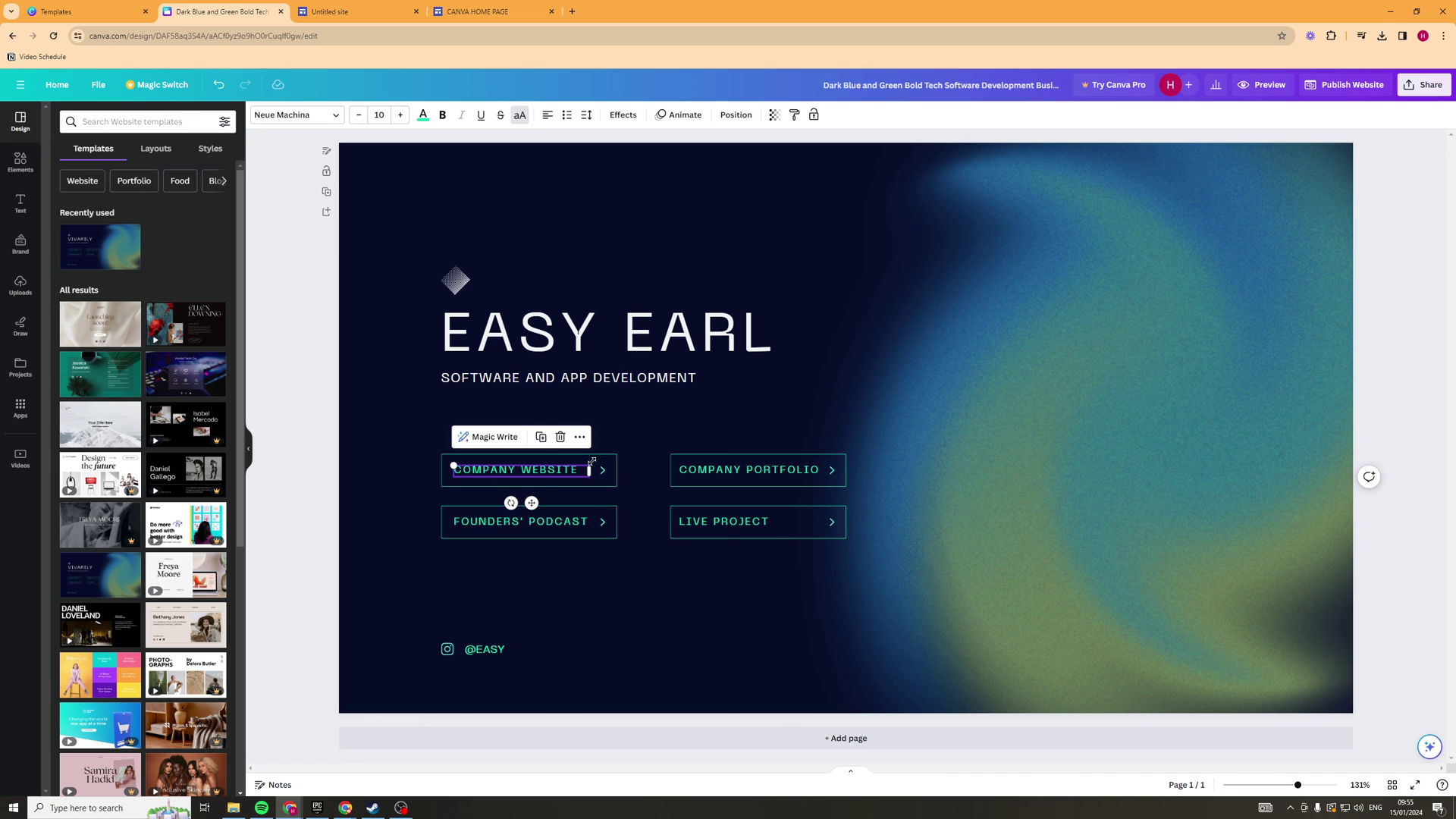
click(603, 470)
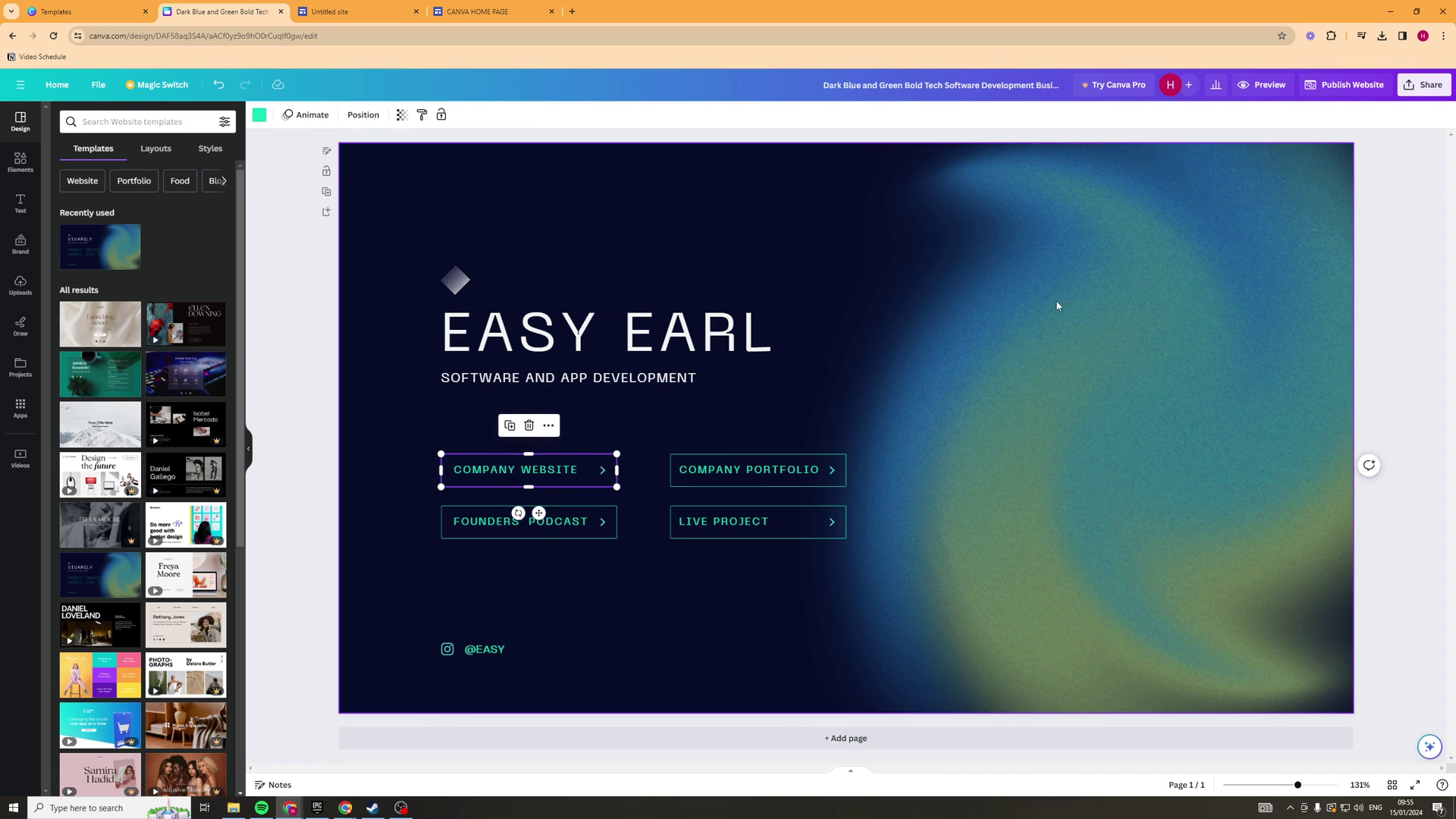